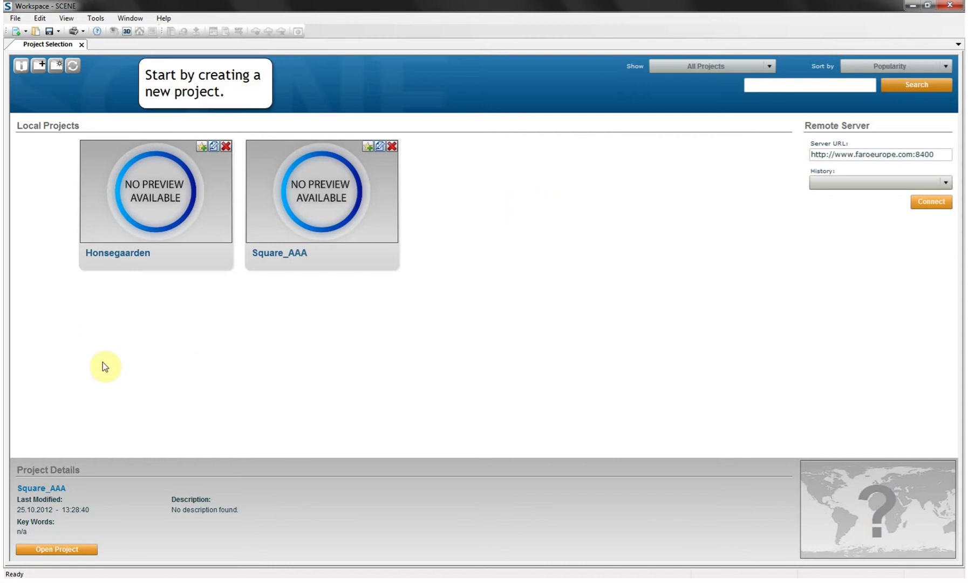
# - Create a new scan project, DefaultProject, from the File > New menu
pyautogui.click(15, 18)
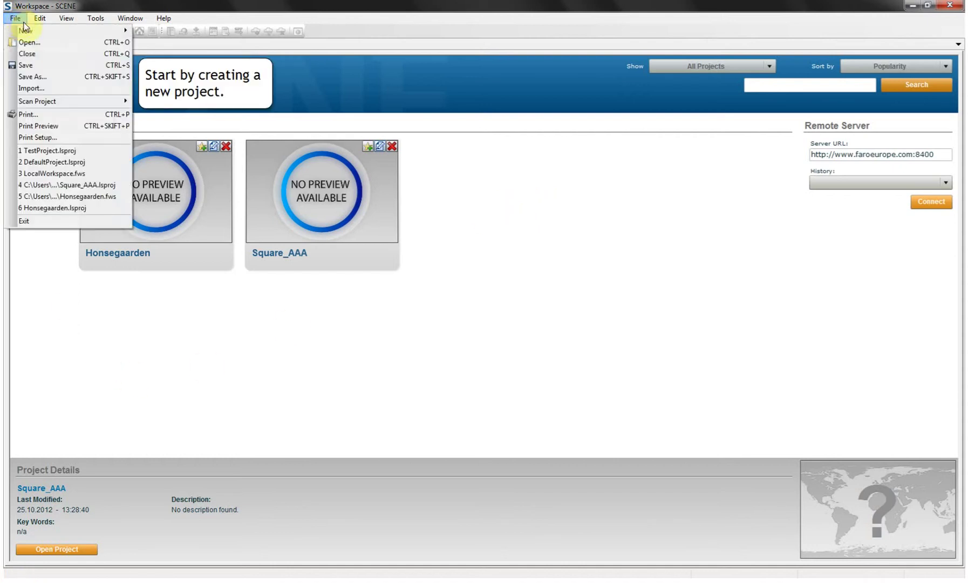
pyautogui.moveTo(34, 33)
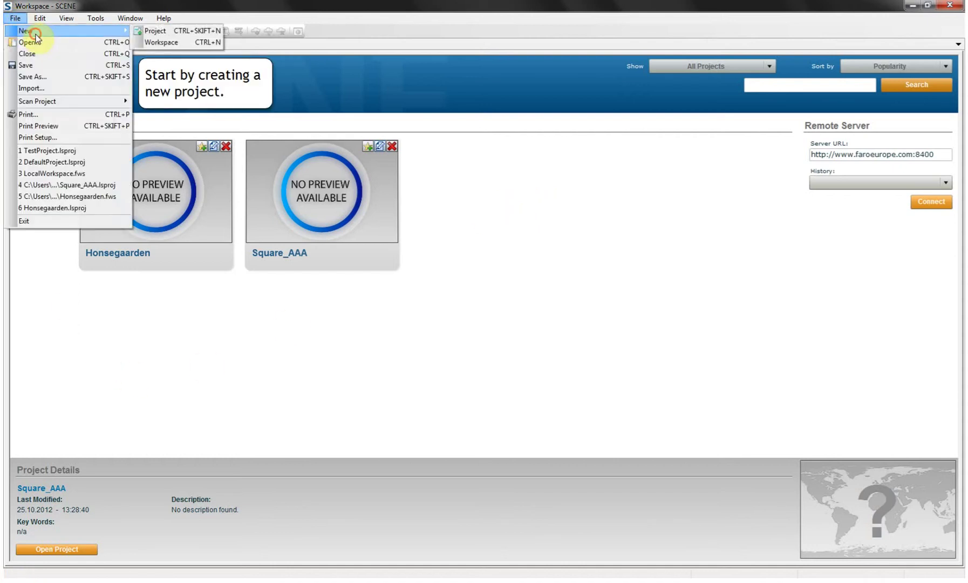
pyautogui.click(174, 34)
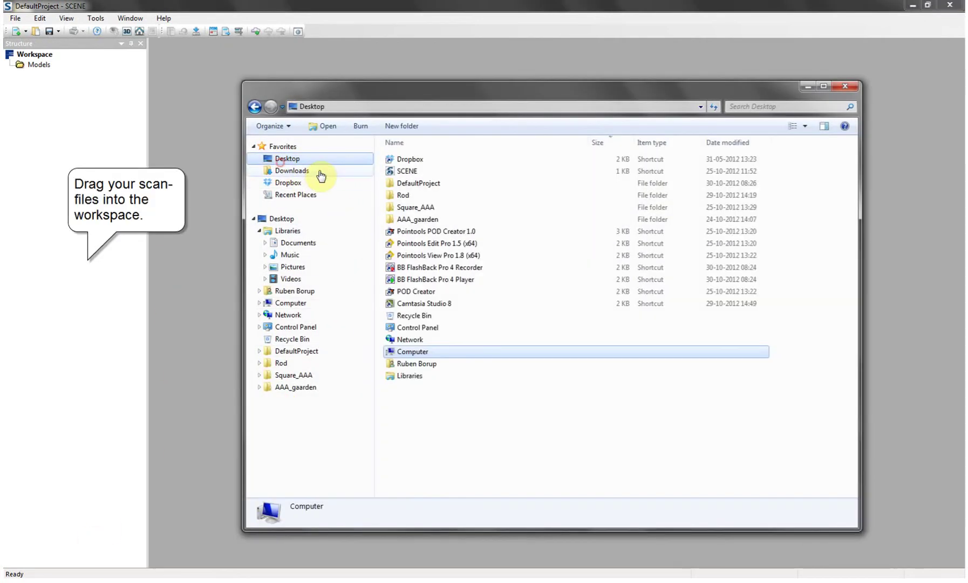
# - Drag Square_001.fls to Square_004.fls from Square_AAA\RawScans into the SCENE Structure panel
pyautogui.doubleClick(401, 207)
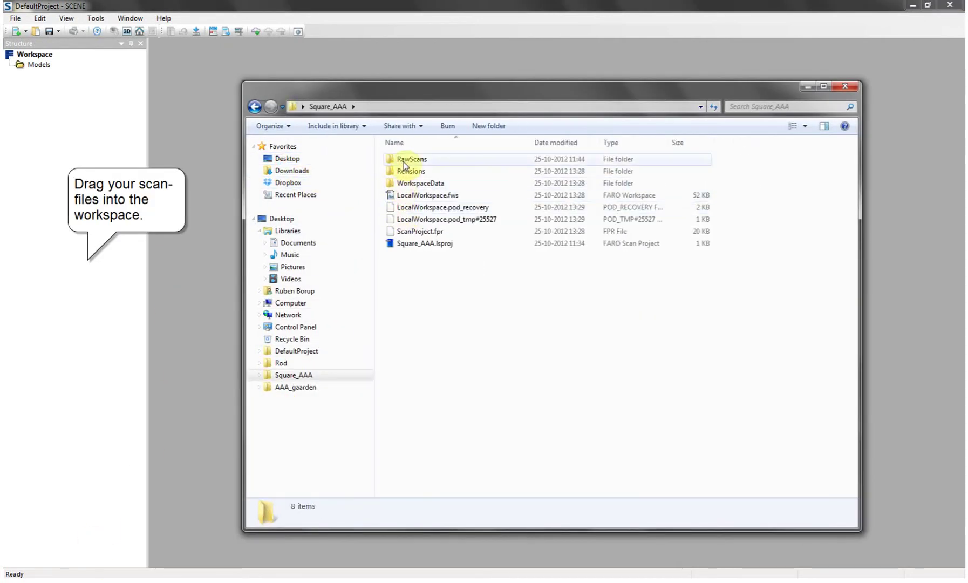
pyautogui.doubleClick(403, 161)
pyautogui.click(406, 171)
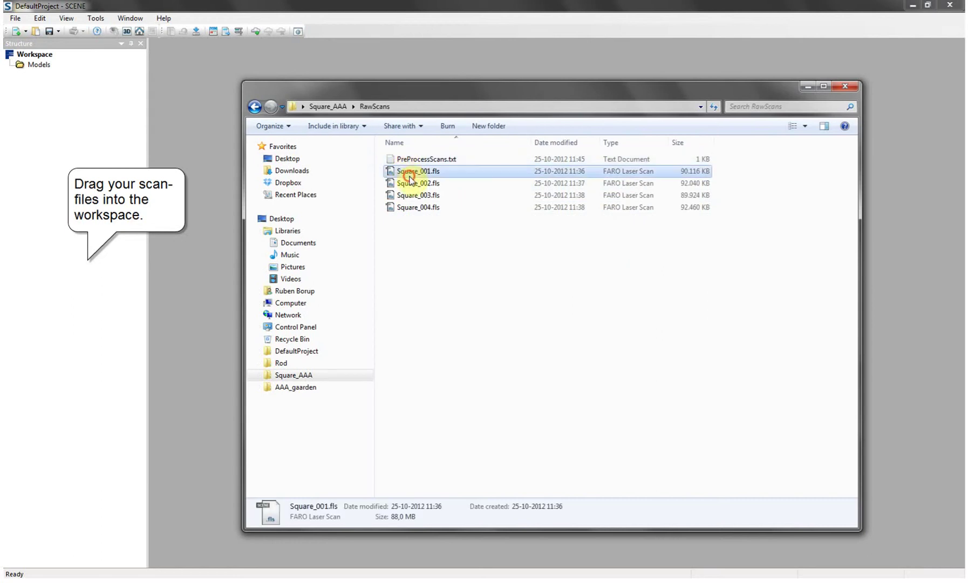
pyautogui.keyDown('shift'); pyautogui.click(411, 198); pyautogui.keyUp('shift')
pyautogui.keyDown('shift'); pyautogui.click(418, 208); pyautogui.keyUp('shift')
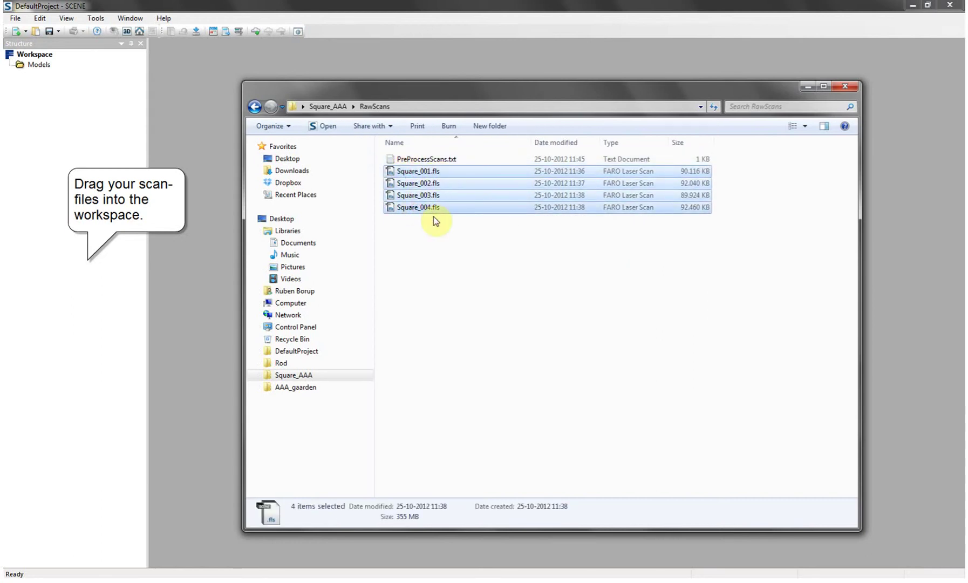
pyautogui.moveTo(432, 212); pyautogui.dragTo(102, 189)
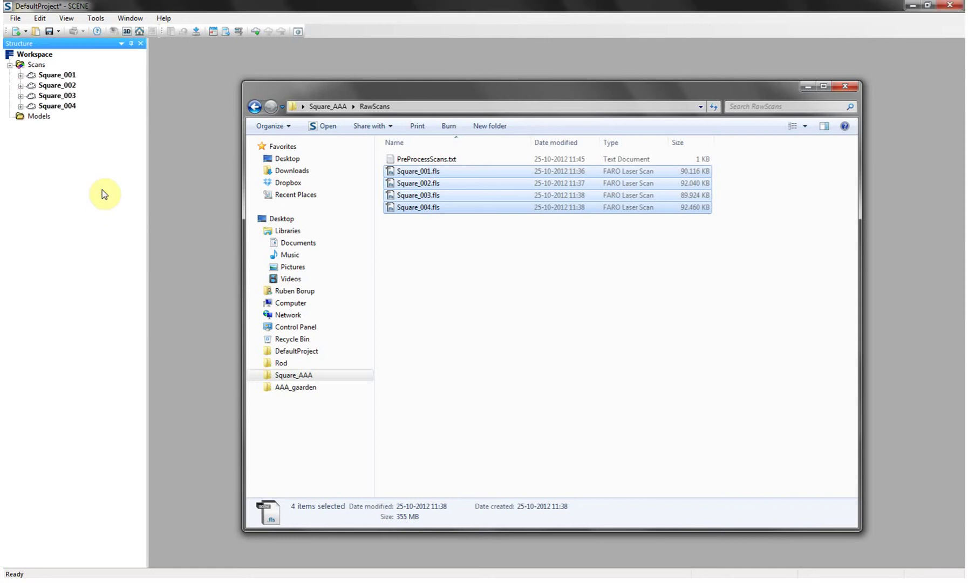
# - Close Explorer and save the project as shared changes with the comment 'Test'
pyautogui.click(845, 85)
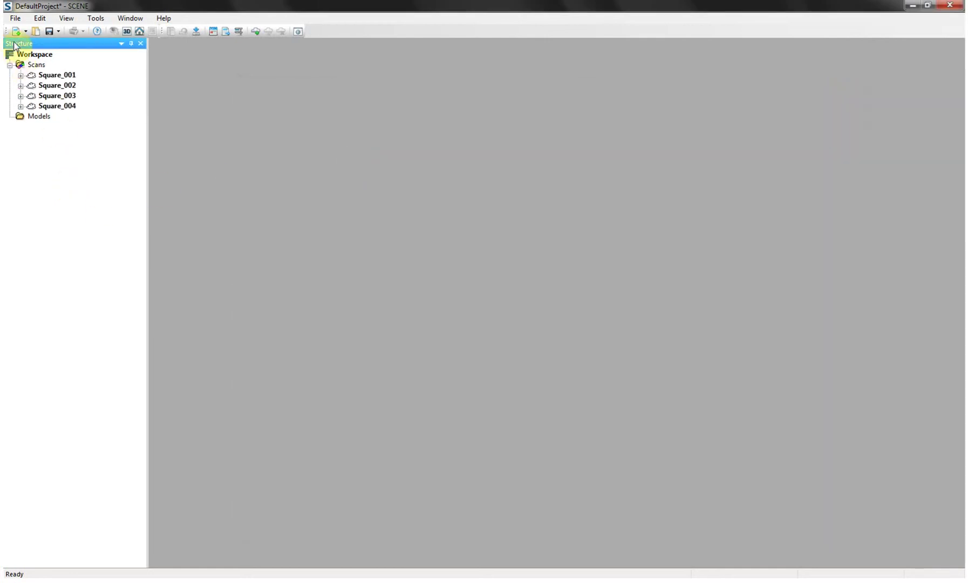
pyautogui.click(58, 32)
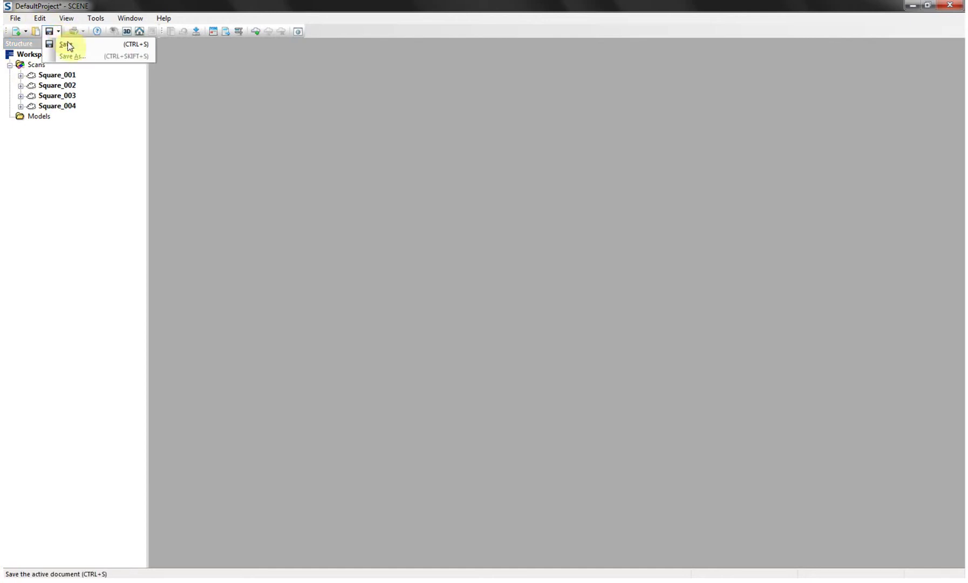
pyautogui.click(67, 45)
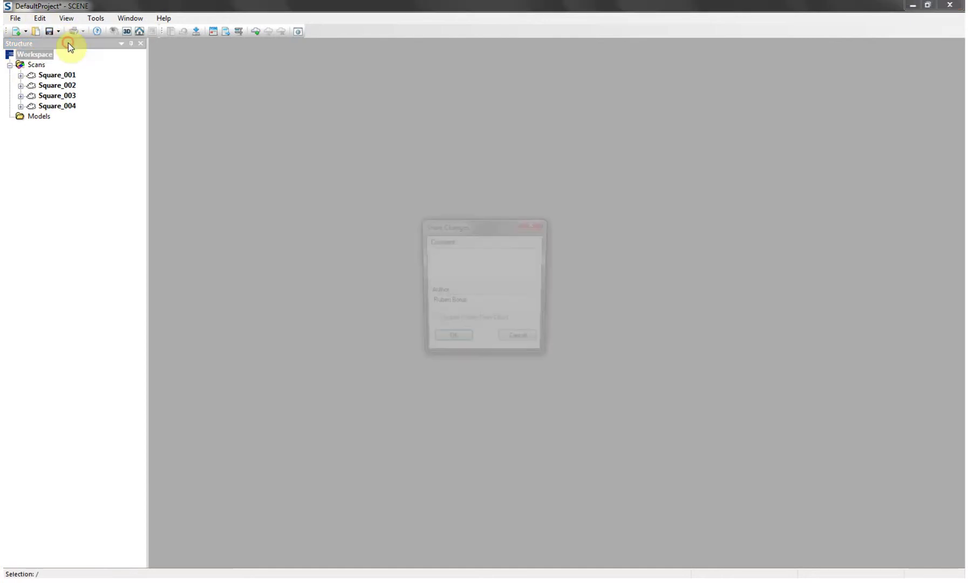
pyautogui.click(443, 252)
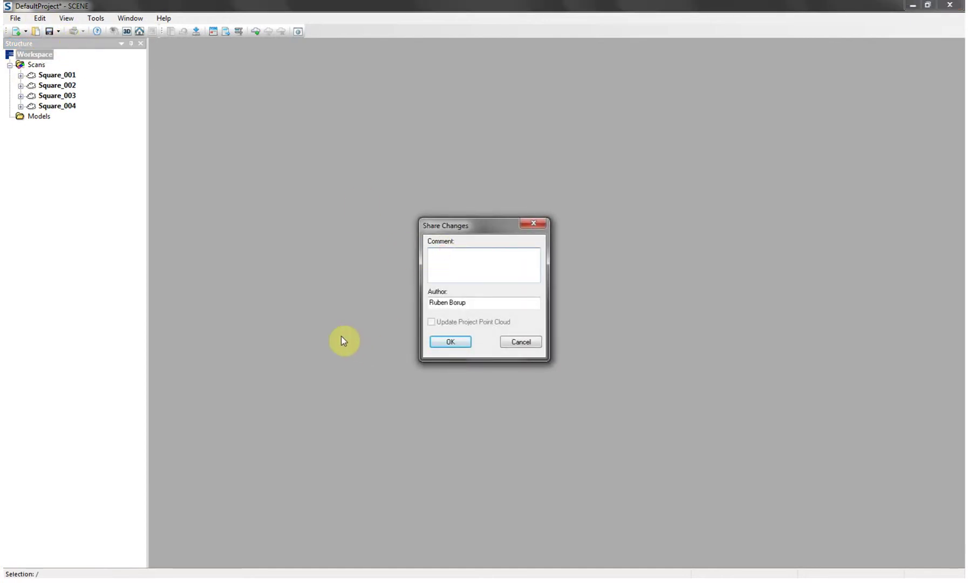
pyautogui.write('Test project')
pyautogui.click(458, 344)
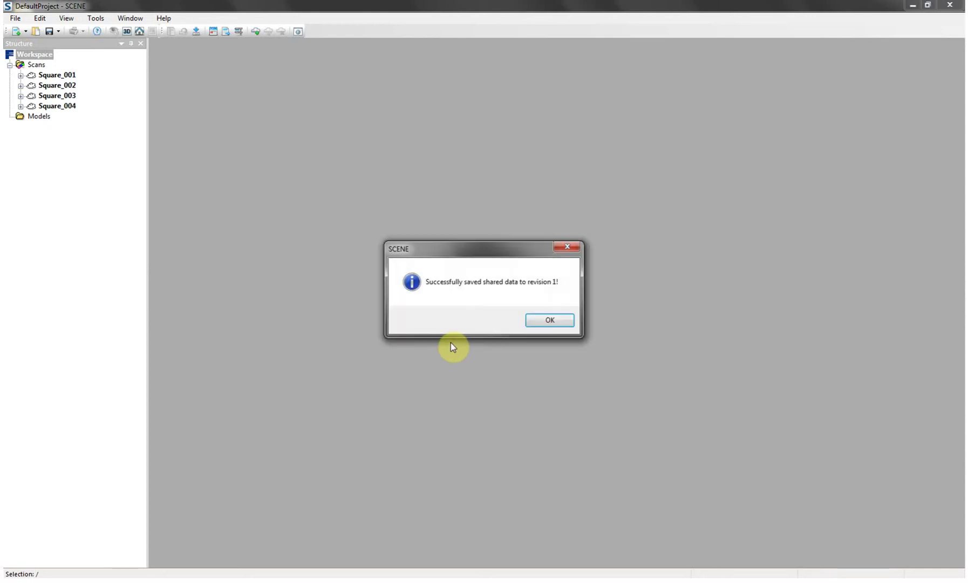
pyautogui.click(550, 320)
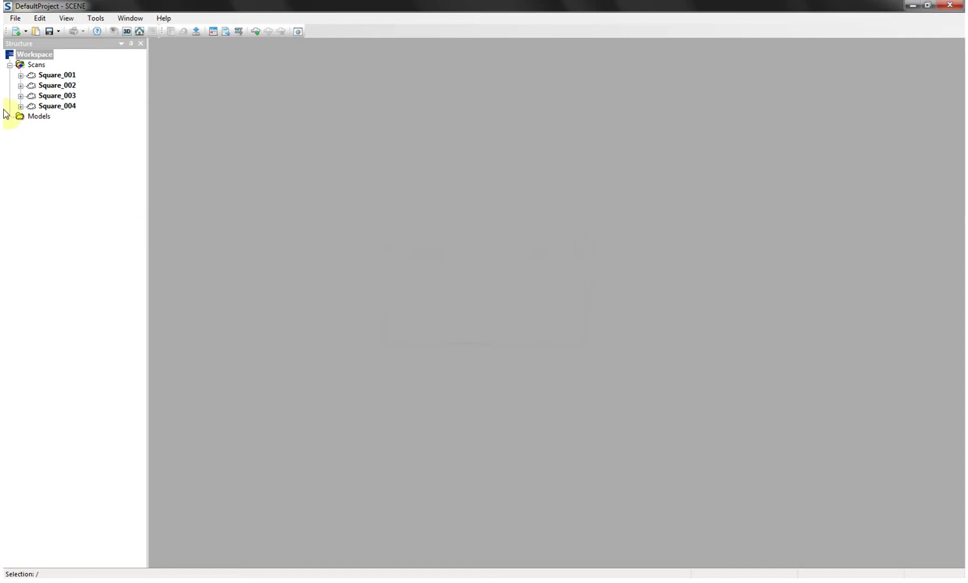
# - Run Preprocess Scans on the Scans group with Spheres, Checkerboards and Place Scans enabled
pyautogui.click(36, 64)
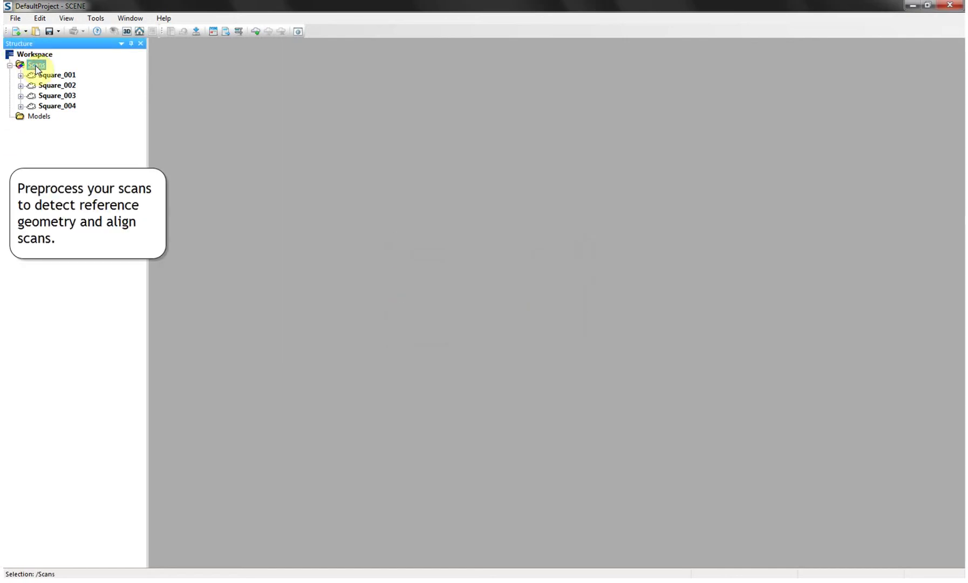
pyautogui.rightClick(36, 67)
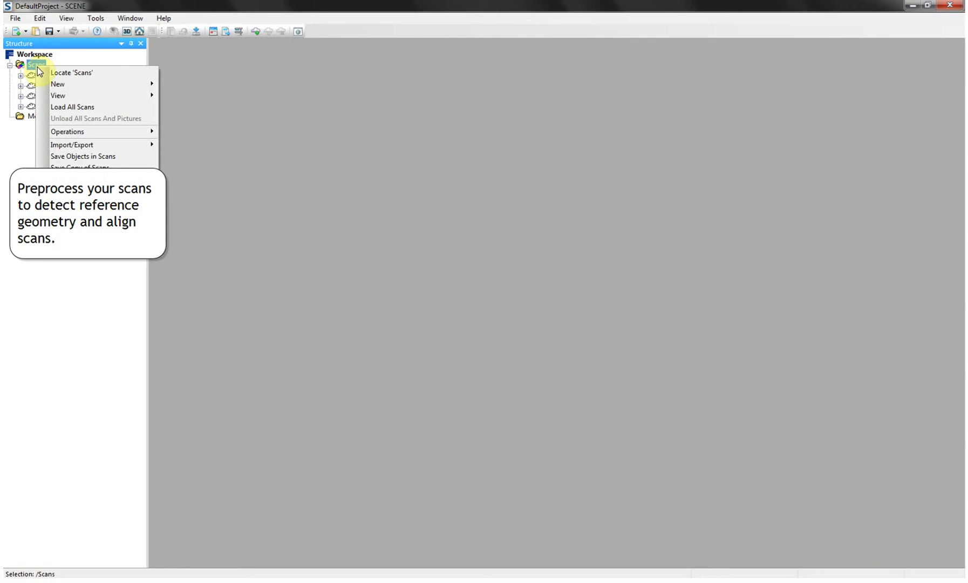
pyautogui.moveTo(76, 134)
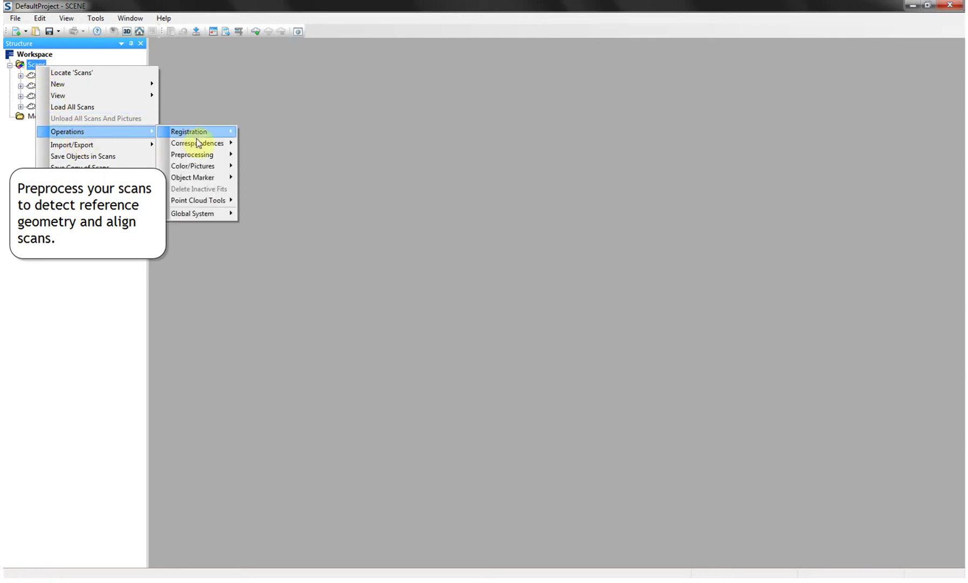
pyautogui.moveTo(205, 156)
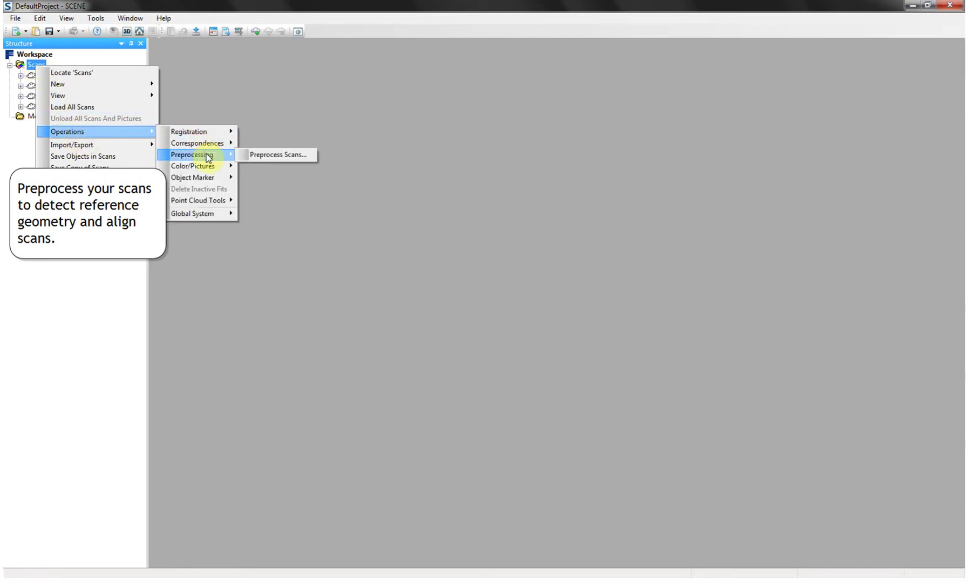
pyautogui.click(309, 157)
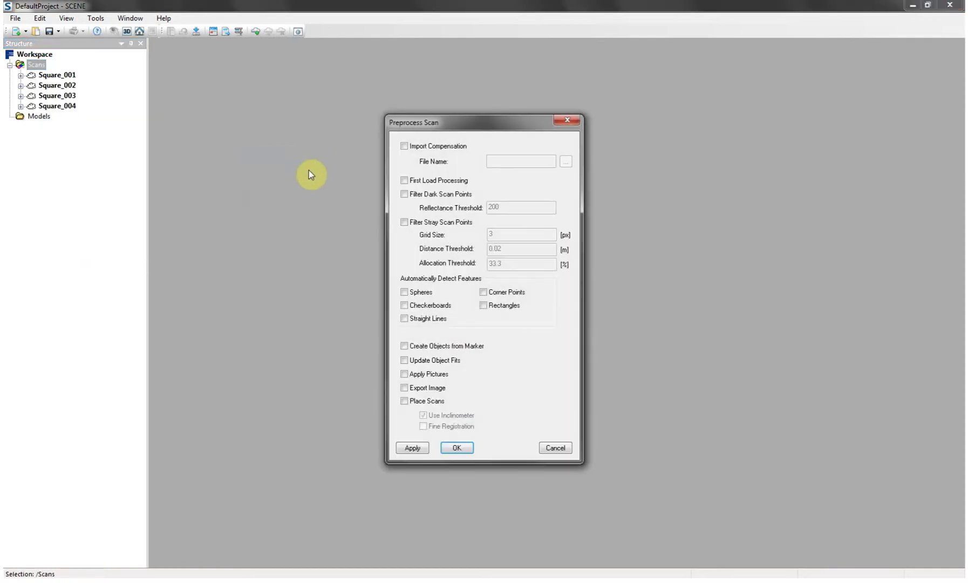
pyautogui.click(404, 292)
pyautogui.click(404, 306)
pyautogui.click(403, 402)
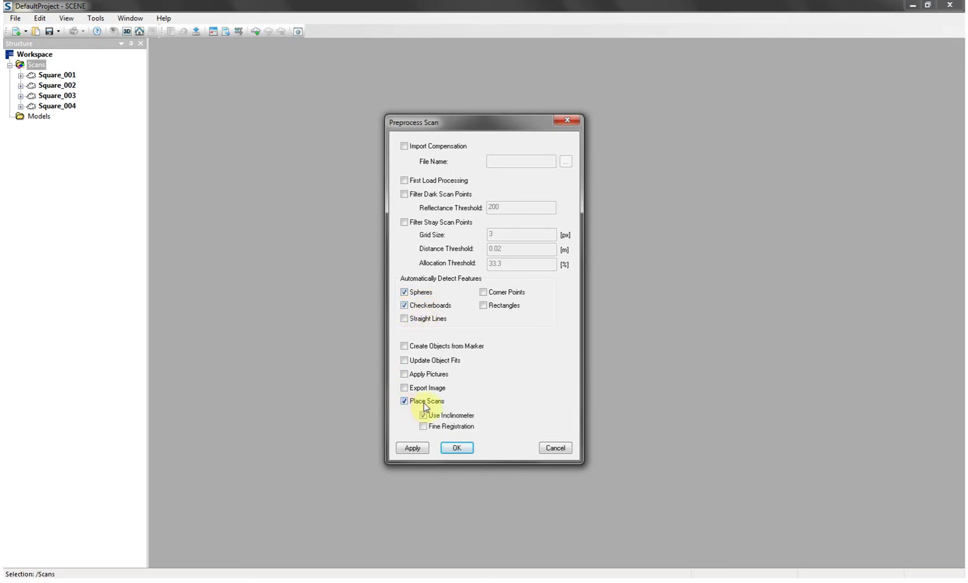
pyautogui.click(457, 448)
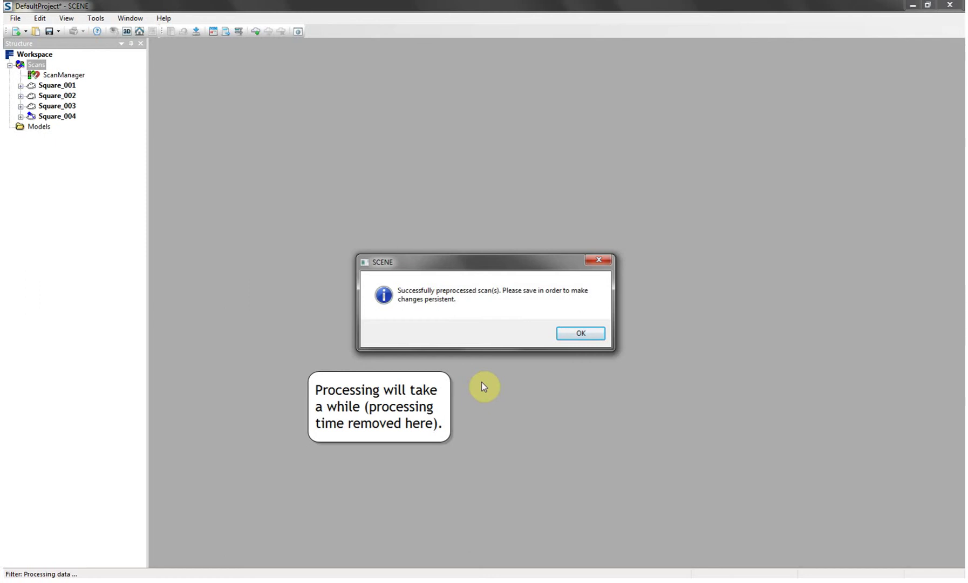
# - Save the preprocessed project as a new shared revision commented 'Preprocessed scans'
pyautogui.click(589, 335)
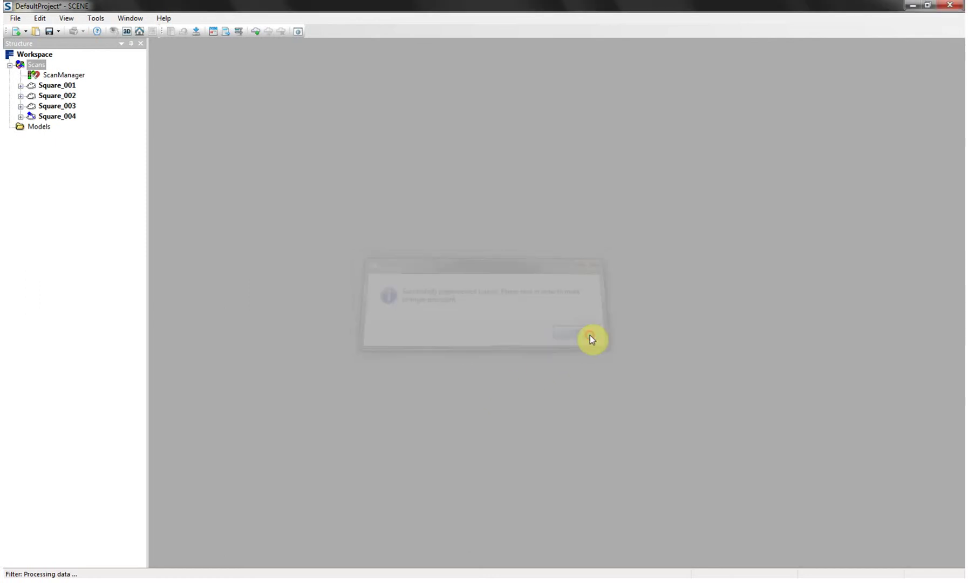
pyautogui.click(50, 32)
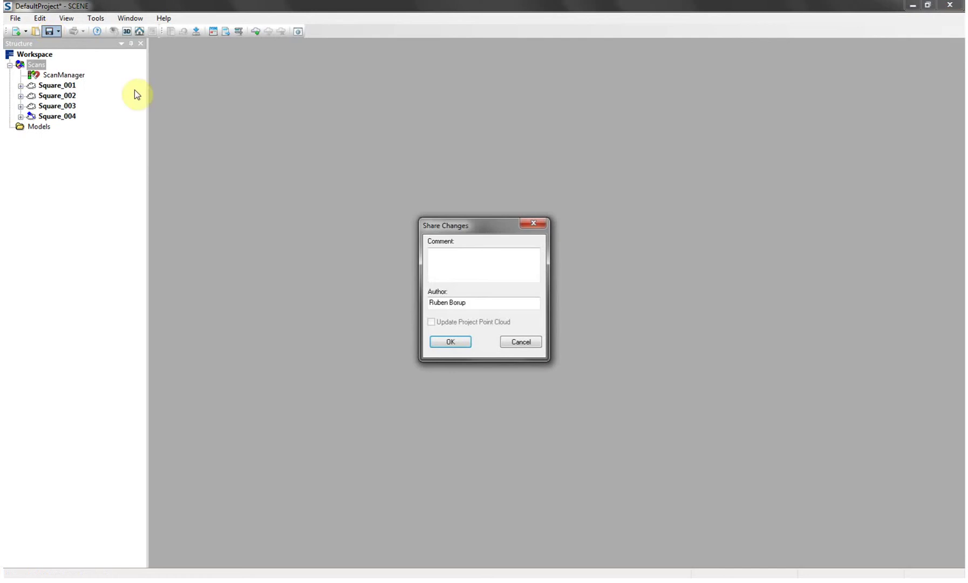
pyautogui.click(454, 262)
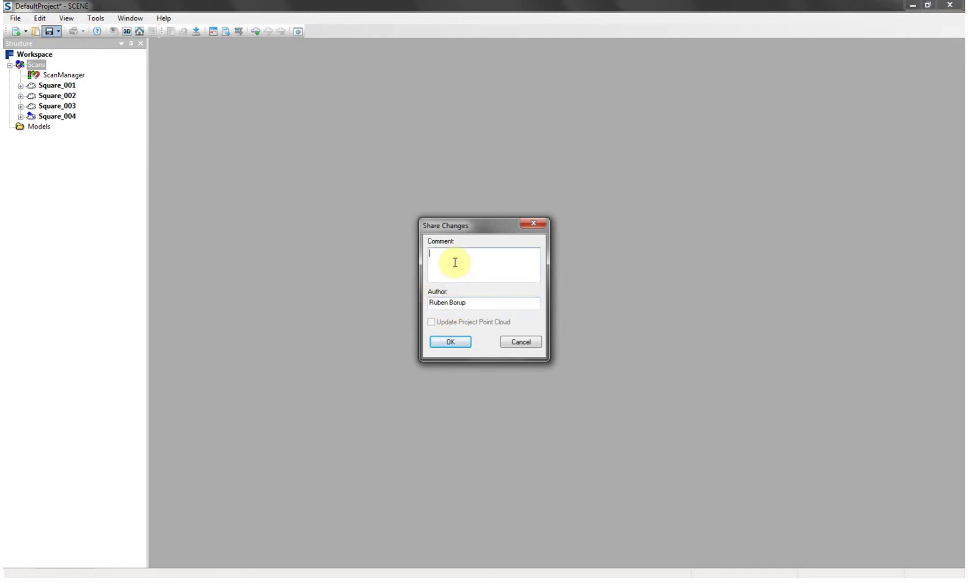
pyautogui.write('Preprocessed scans')
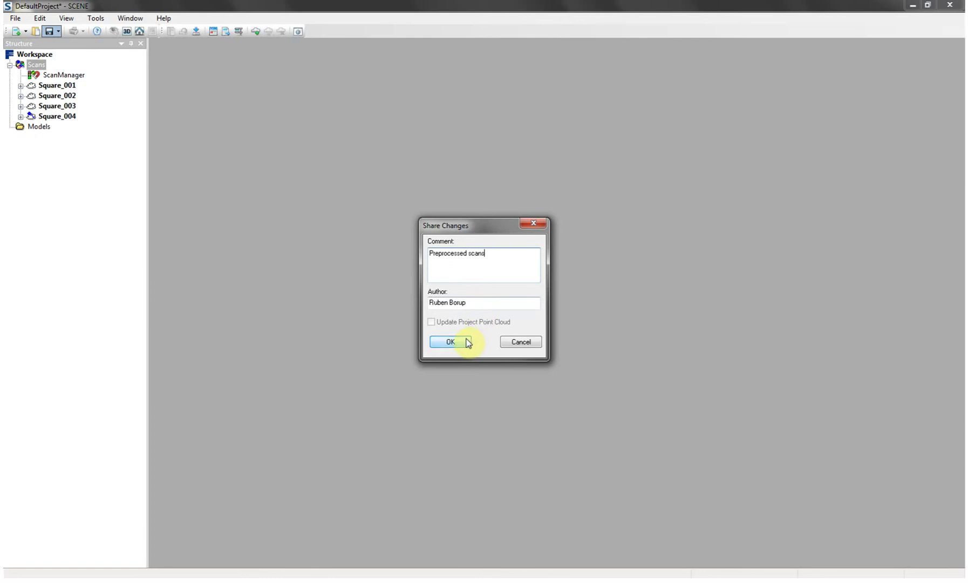
pyautogui.click(451, 341)
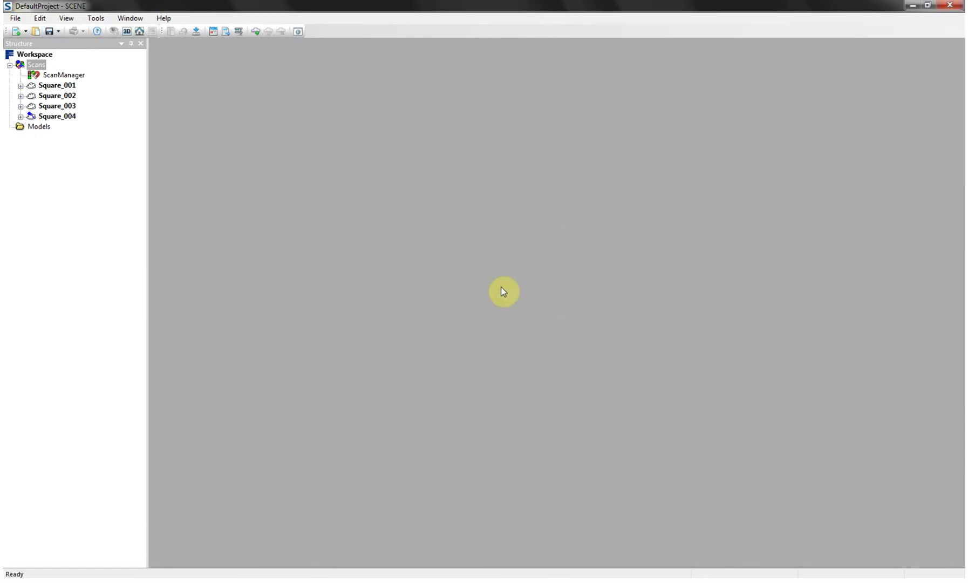
pyautogui.click(19, 86)
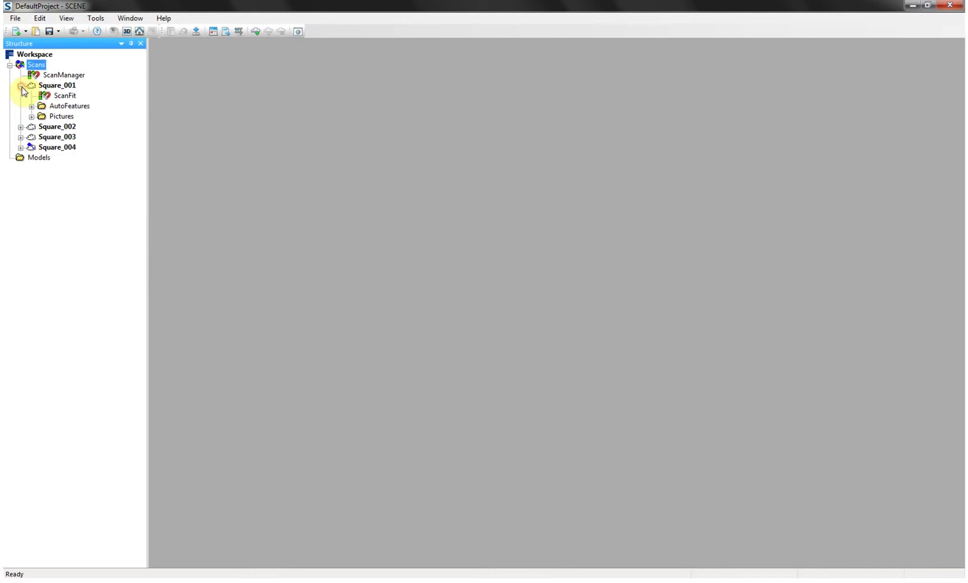
# - Open Square_001 in Planar View, check the spheres by the benches and shelter, then close it
pyautogui.rightClick(62, 89)
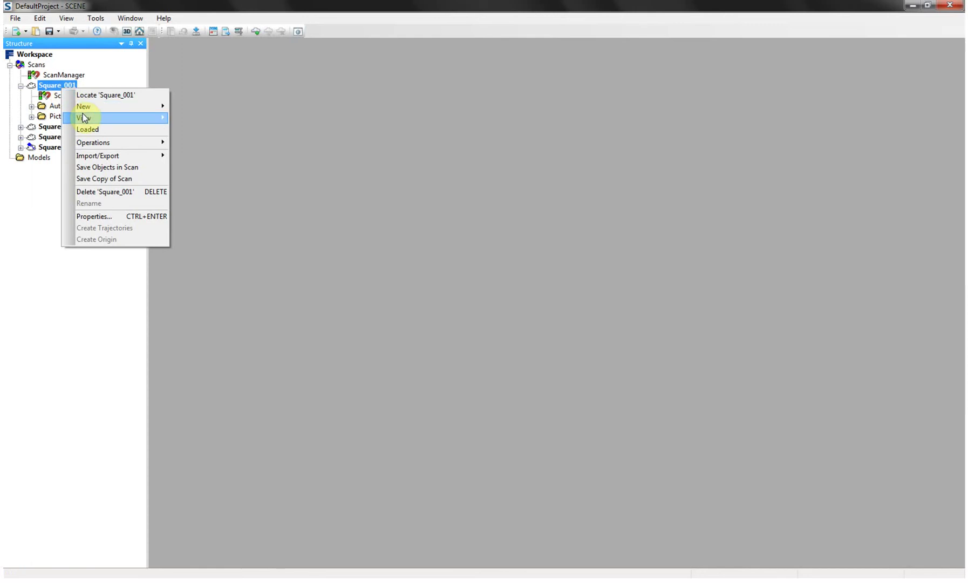
pyautogui.moveTo(84, 118)
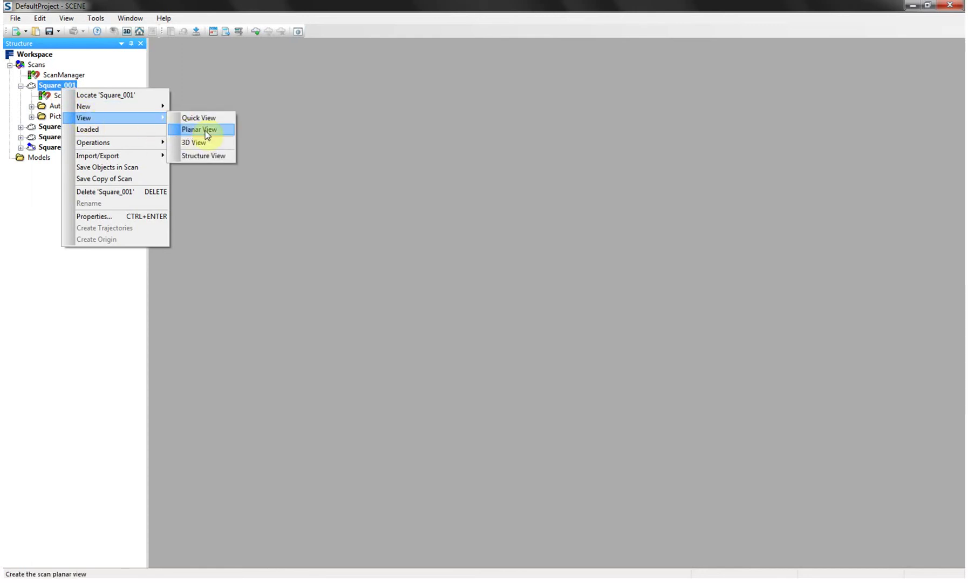
pyautogui.click(230, 133)
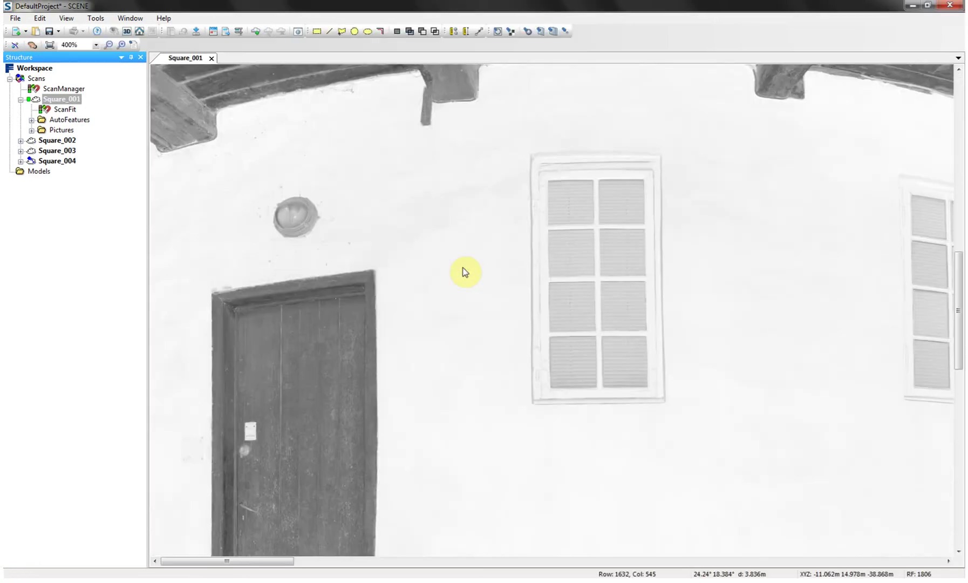
pyautogui.scroll(-4, 588, 328)
pyautogui.scroll(-1, 590, 327)
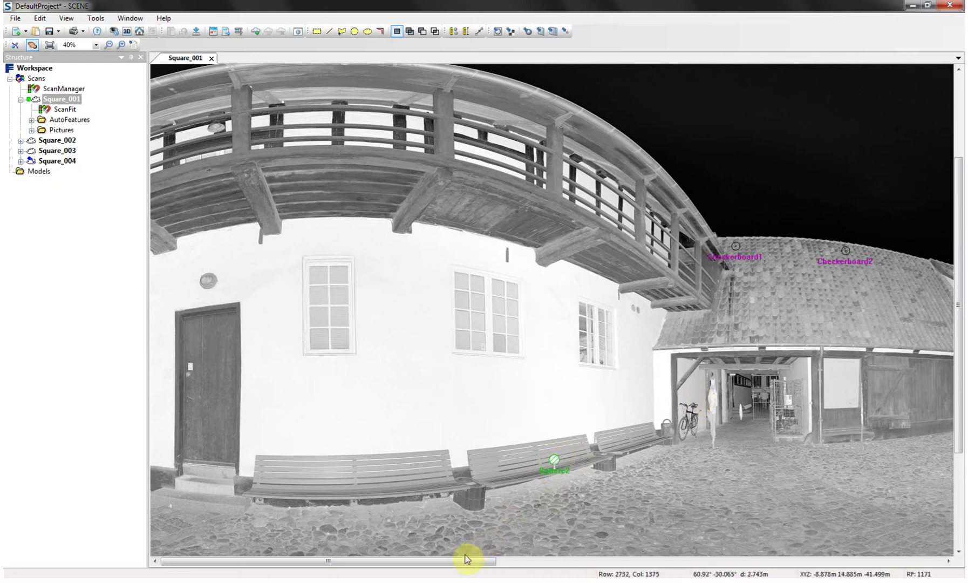
pyautogui.moveTo(474, 560); pyautogui.dragTo(771, 565)
pyautogui.click(435, 437)
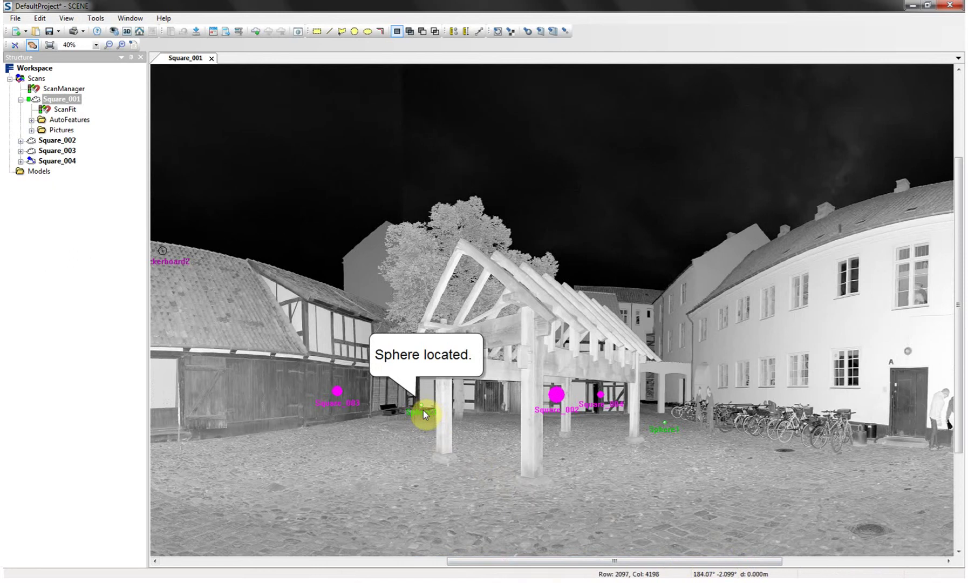
pyautogui.click(655, 440)
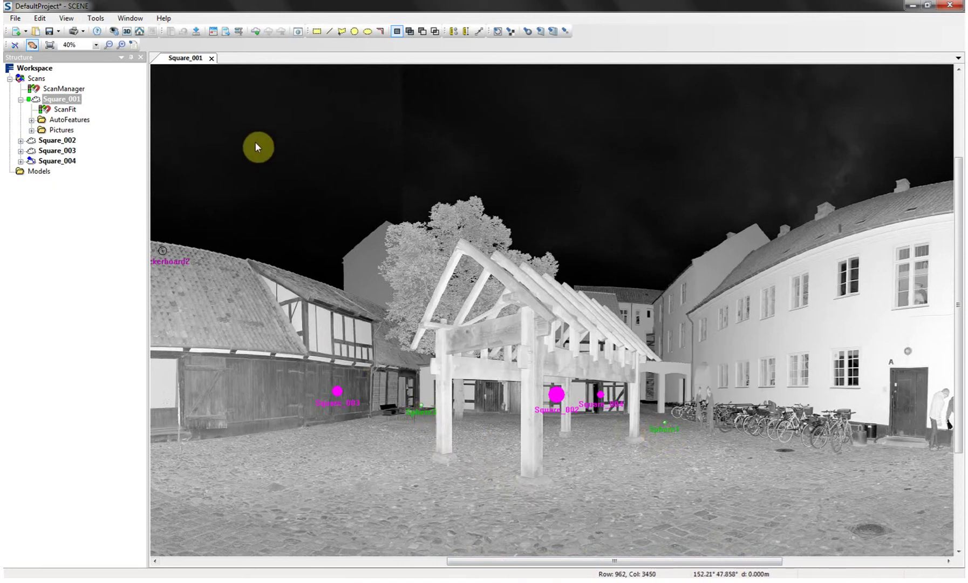
pyautogui.click(212, 58)
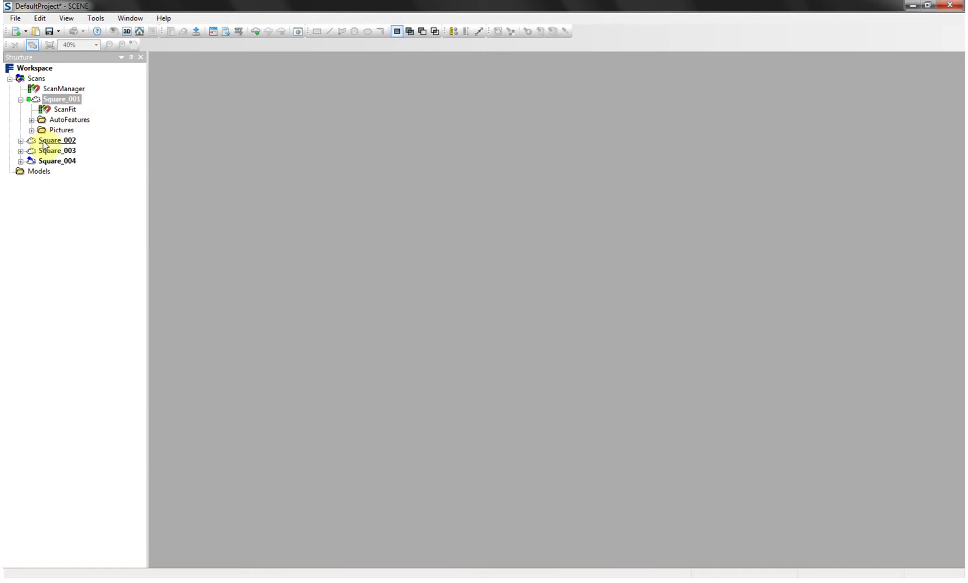
# - Open Square_002 in Planar View, zoom out and pan across the courtyard, then close it
pyautogui.click(20, 141)
pyautogui.rightClick(56, 141)
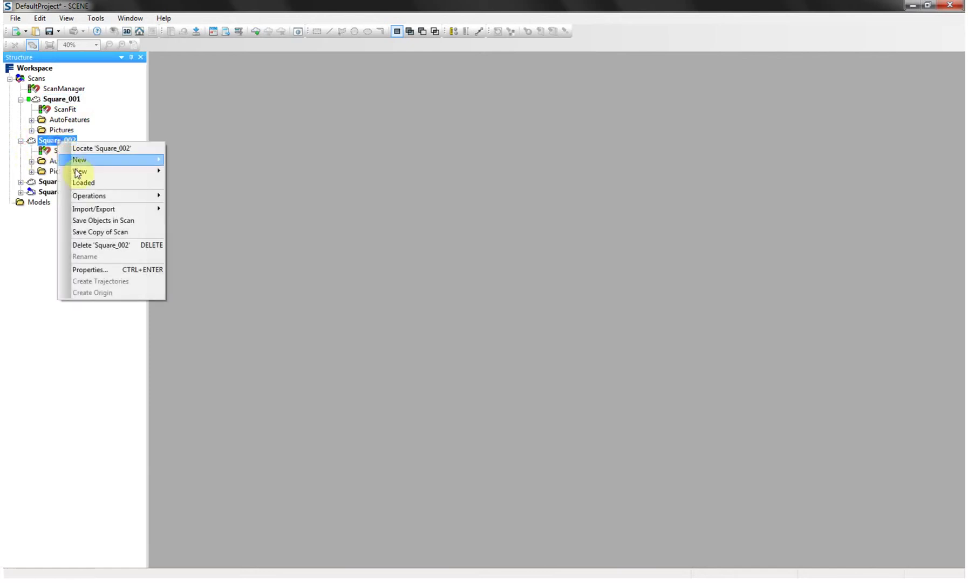
pyautogui.moveTo(99, 172)
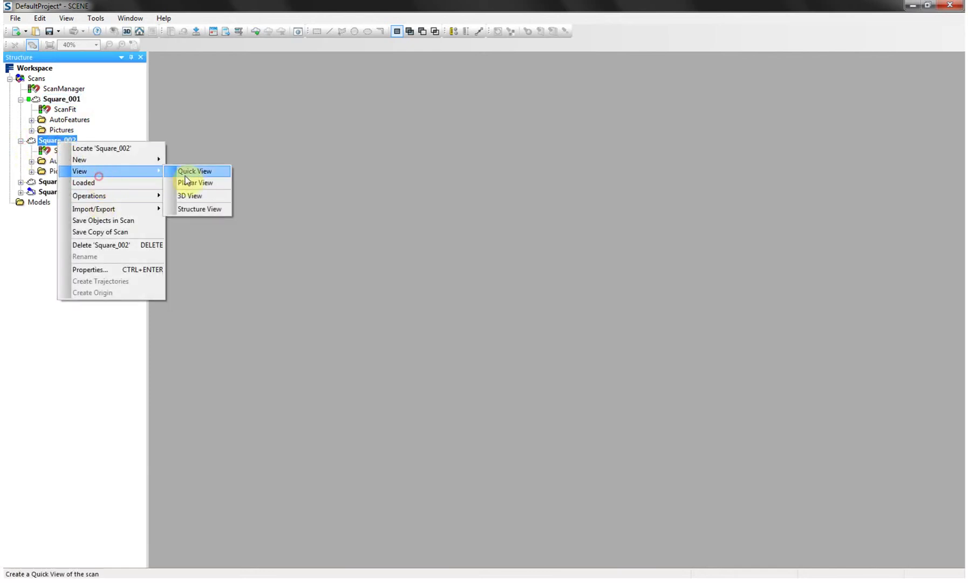
pyautogui.click(193, 183)
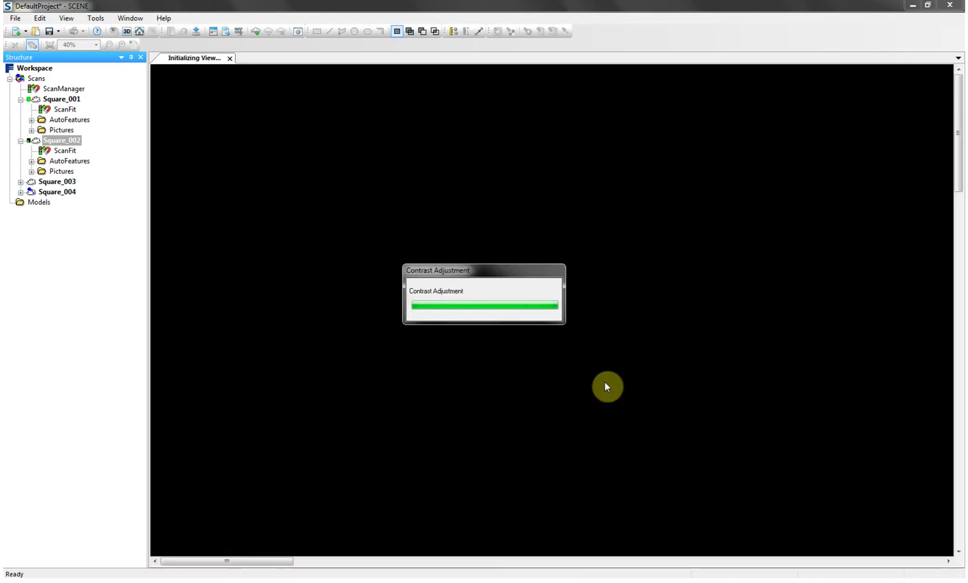
pyautogui.scroll(-2, 581, 390)
pyautogui.scroll(-2, 581, 390)
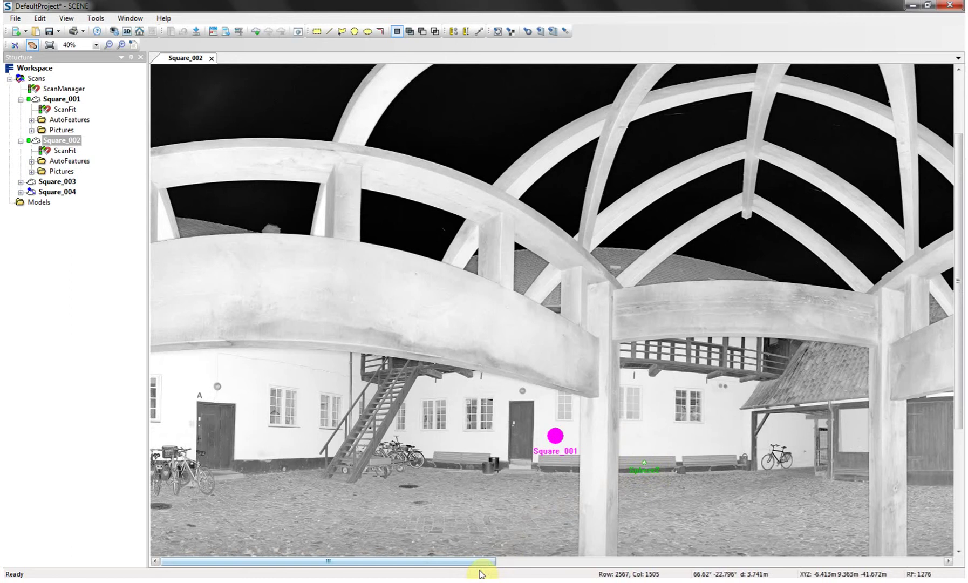
pyautogui.moveTo(480, 567); pyautogui.dragTo(845, 566)
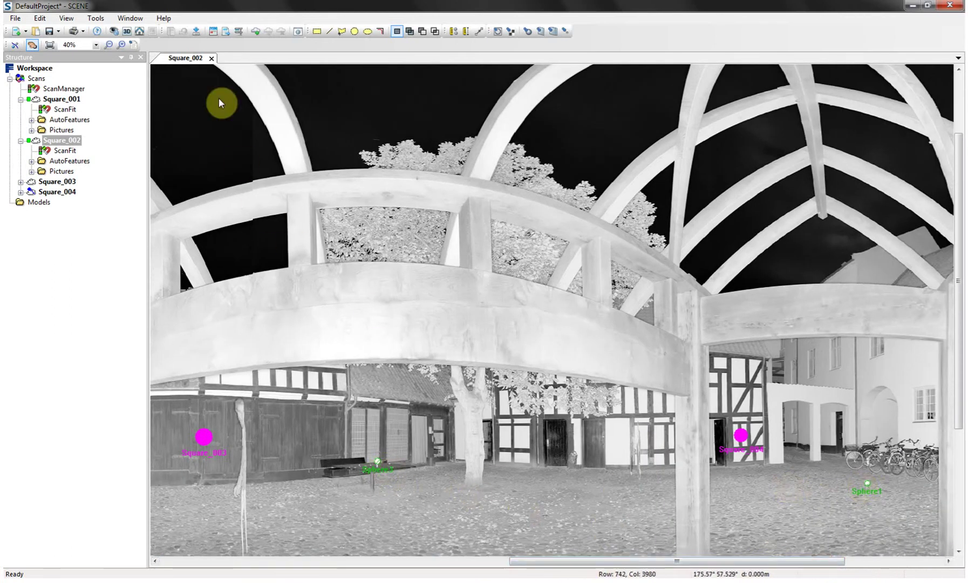
pyautogui.click(211, 57)
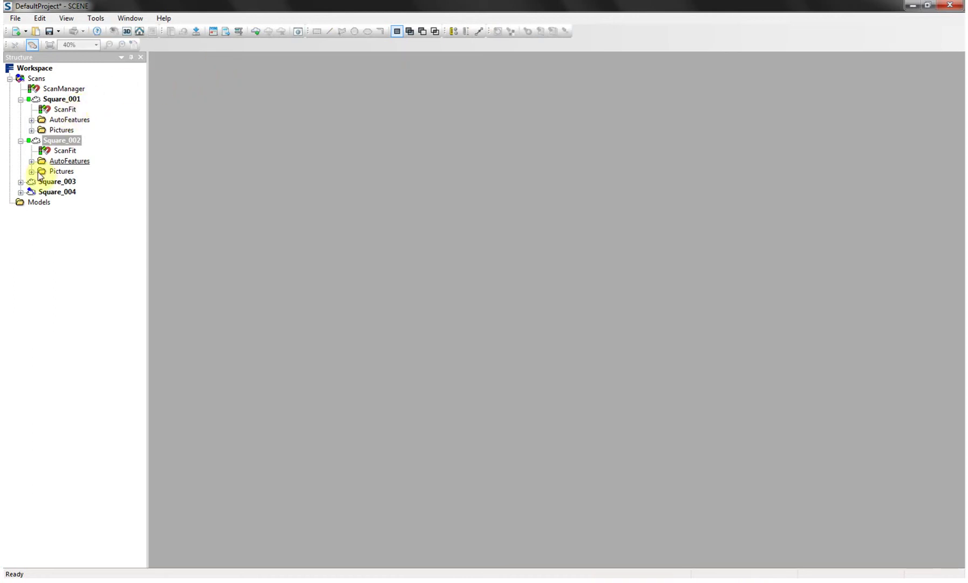
# - Expand Square_003 and Square_004, then read Square_001's ScanFit Normalized Tension (1.711128)
pyautogui.click(20, 182)
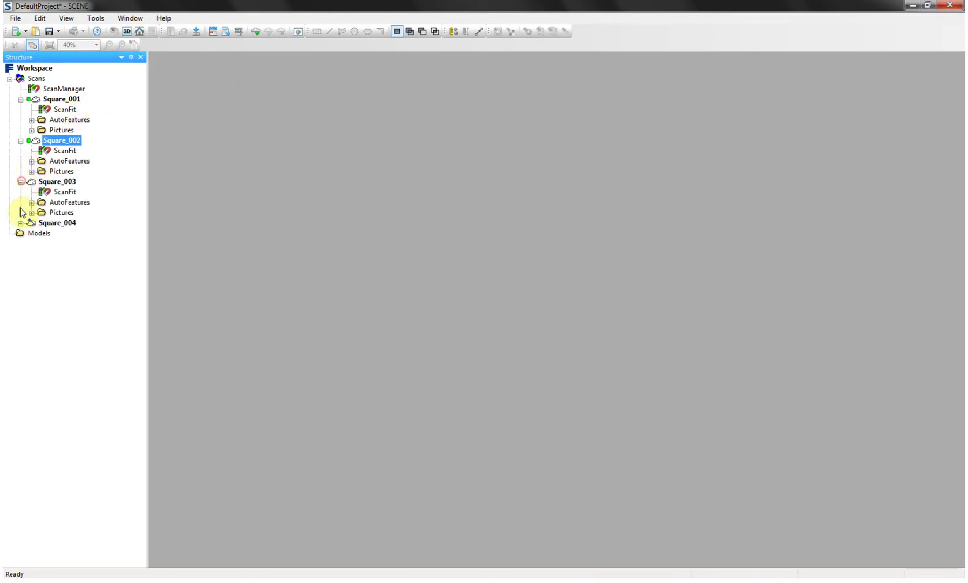
pyautogui.click(21, 223)
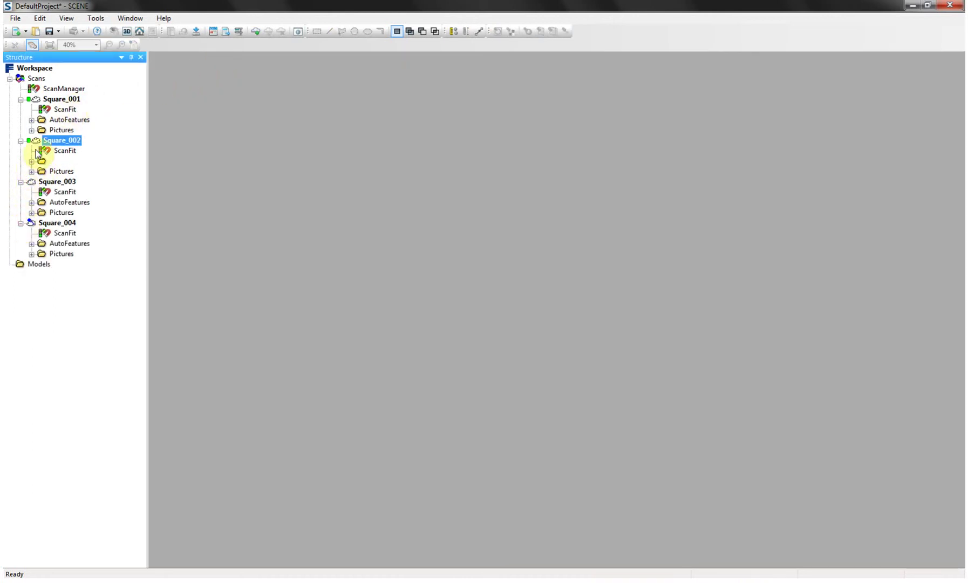
pyautogui.click(64, 110)
pyautogui.rightClick(71, 115)
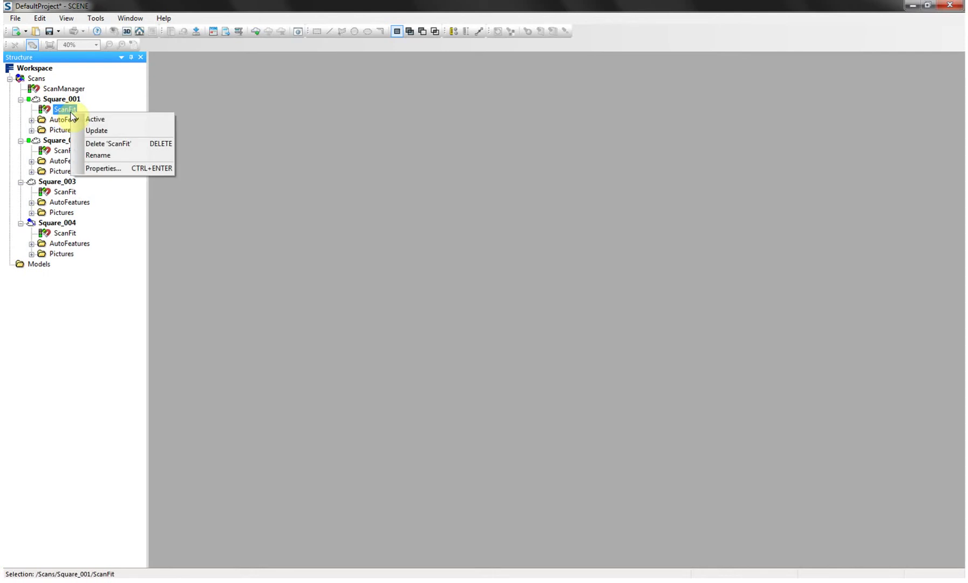
pyautogui.click(100, 169)
pyautogui.moveTo(200, 111); pyautogui.dragTo(272, 86)
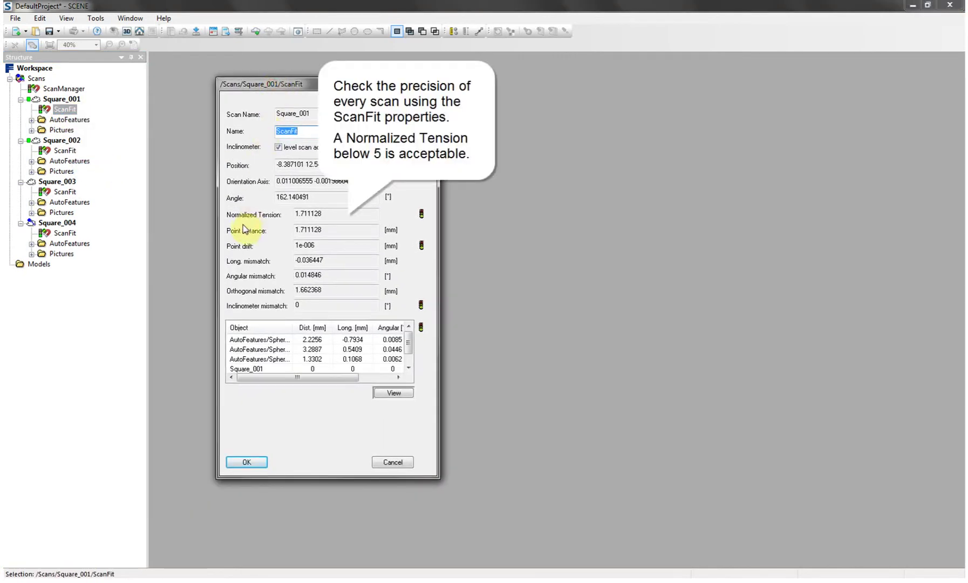
pyautogui.moveTo(331, 212); pyautogui.dragTo(288, 212)
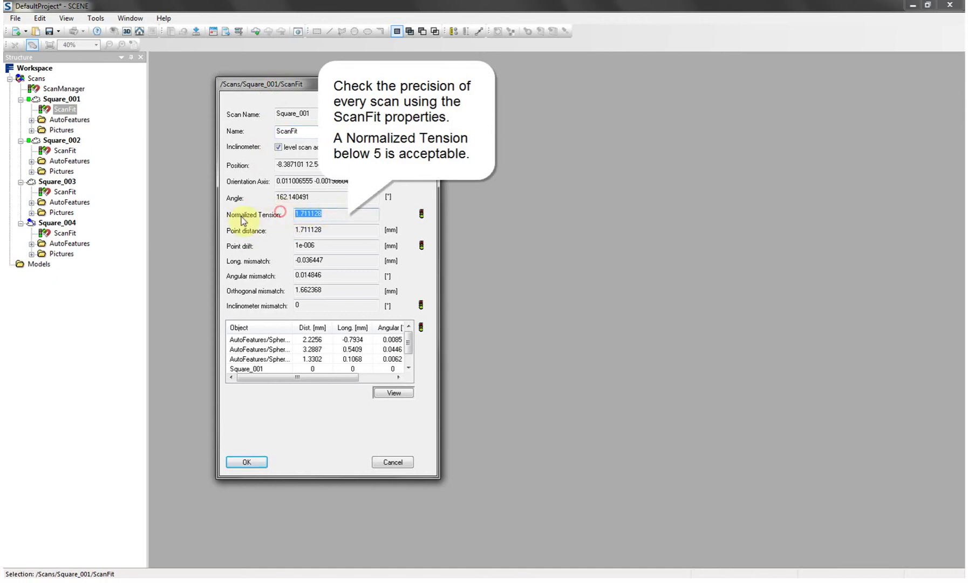
pyautogui.click(331, 215)
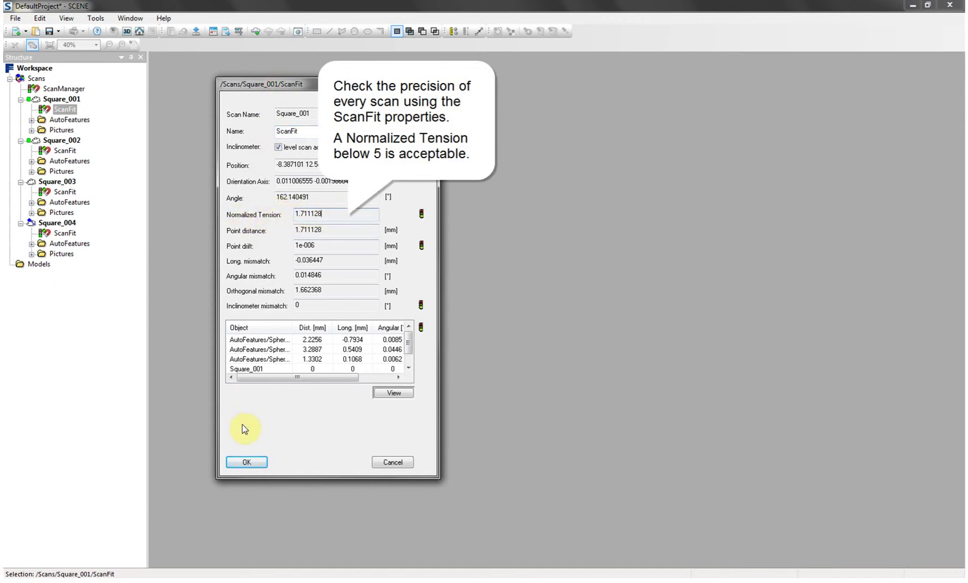
pyautogui.click(246, 462)
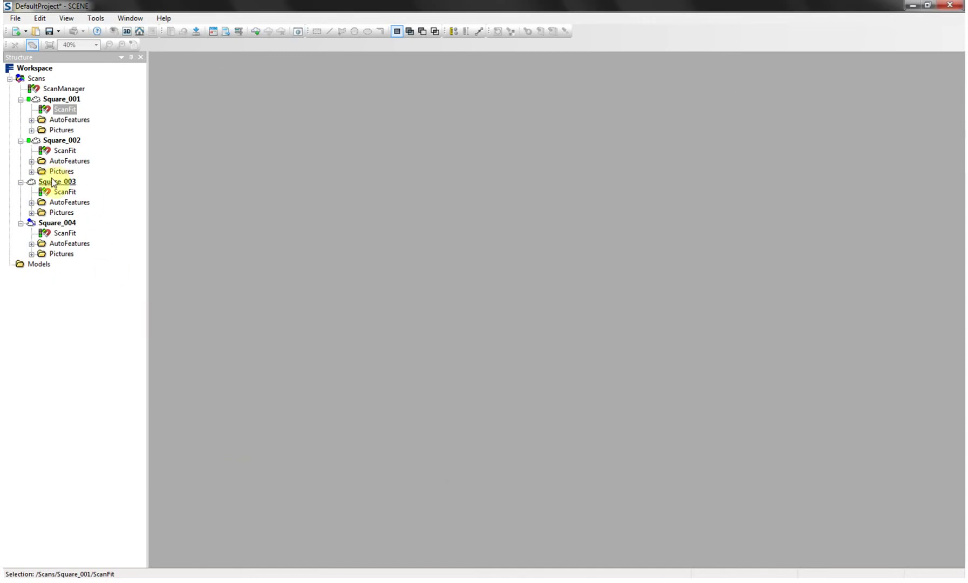
# - Read Square_002's ScanFit Normalized Tension (1.099679) in its properties
pyautogui.rightClick(51, 152)
pyautogui.click(101, 206)
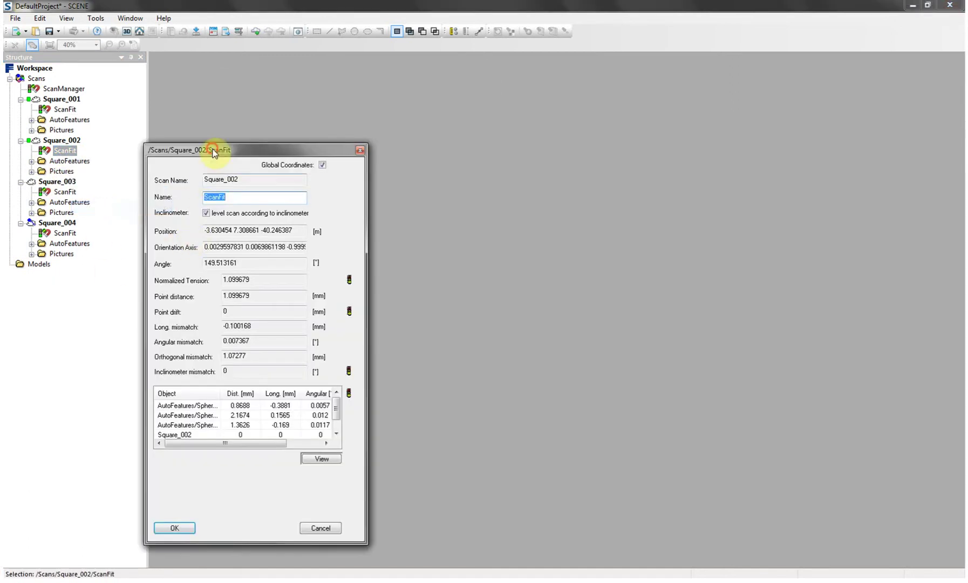
pyautogui.moveTo(216, 150); pyautogui.dragTo(271, 127)
pyautogui.doubleClick(312, 257)
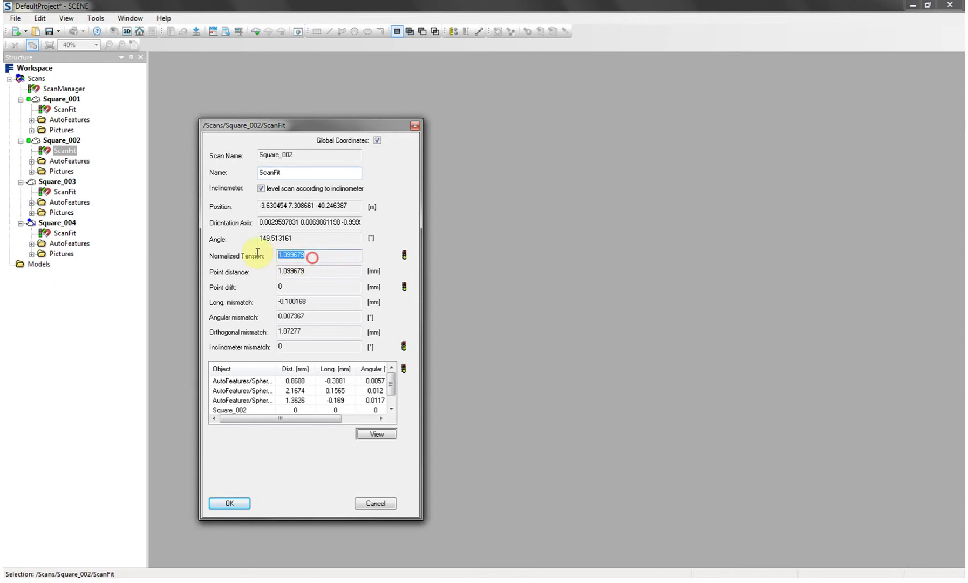
pyautogui.click(229, 503)
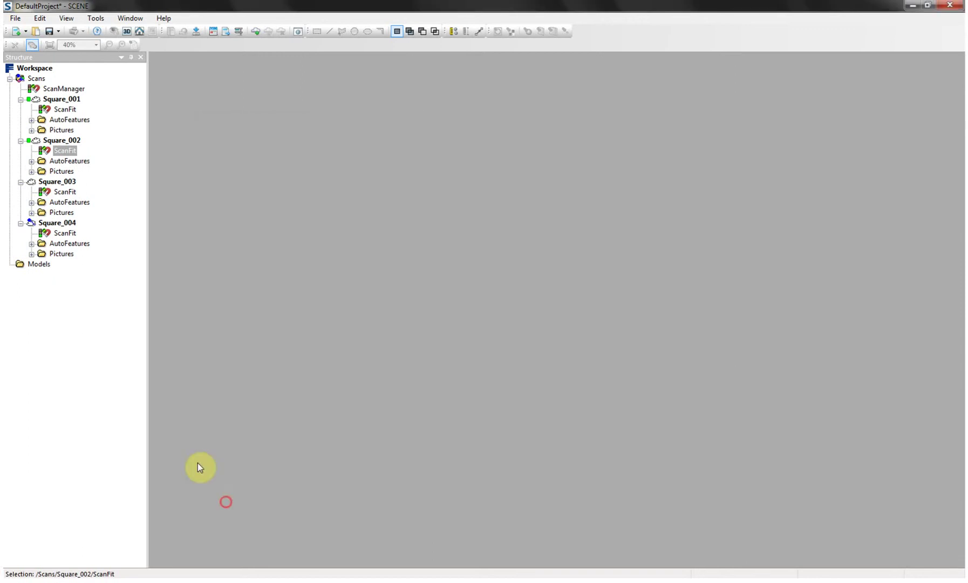
# - Read Square_003's ScanFit Normalized Tension (1.371177) in its properties
pyautogui.rightClick(67, 192)
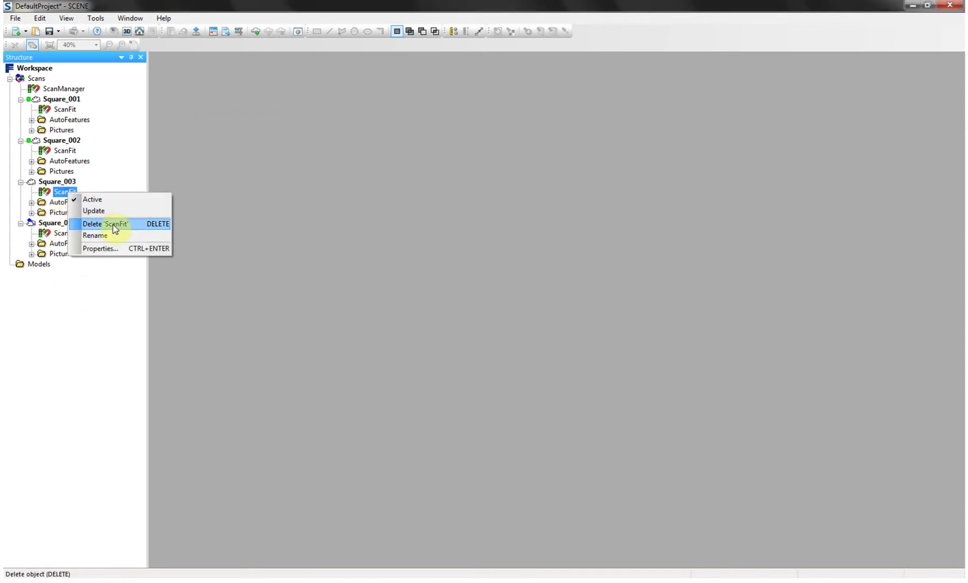
pyautogui.click(106, 248)
pyautogui.moveTo(204, 186); pyautogui.dragTo(264, 96)
pyautogui.moveTo(319, 227); pyautogui.dragTo(281, 227)
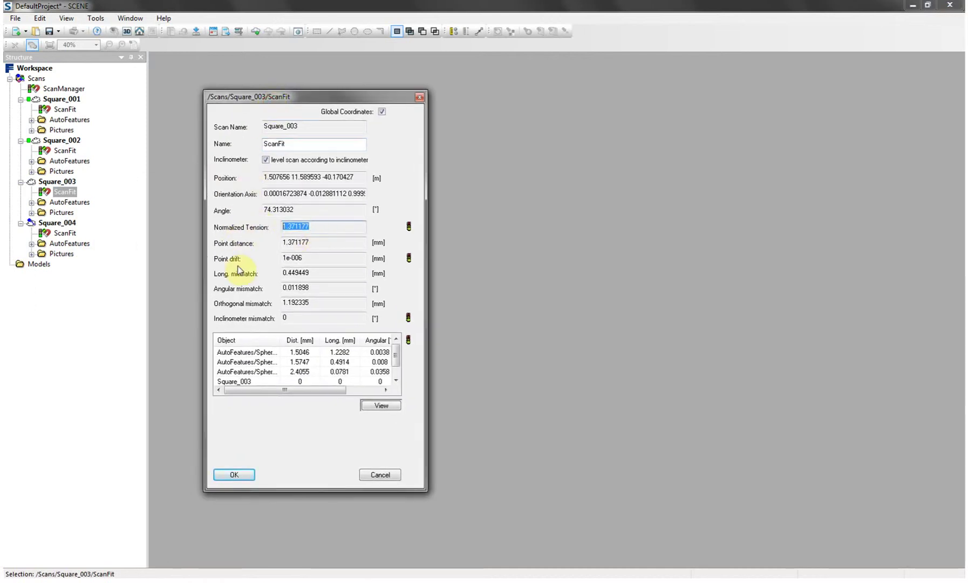
pyautogui.click(236, 475)
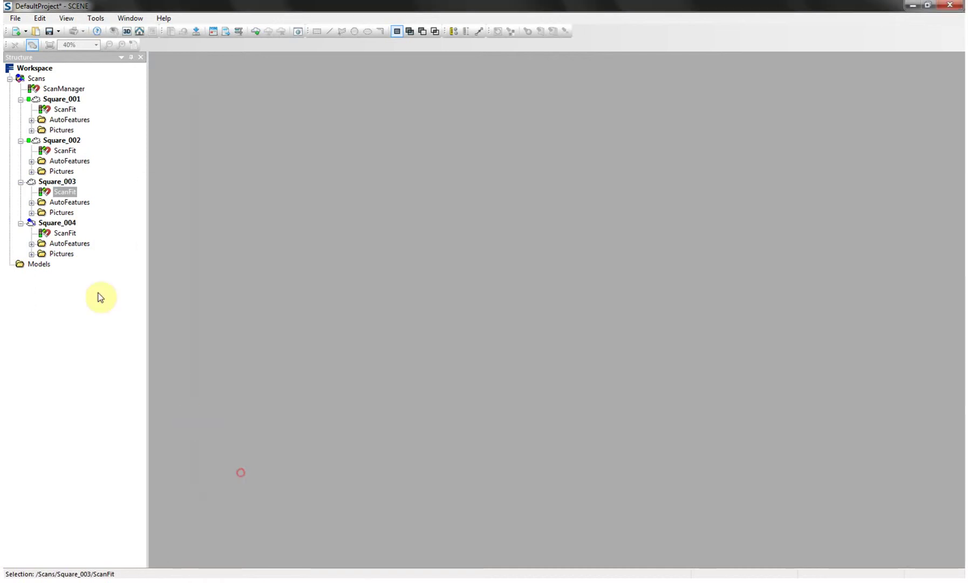
# - Read Square_004's ScanFit Normalized Tension (2.166917) and close its properties
pyautogui.rightClick(65, 233)
pyautogui.click(96, 279)
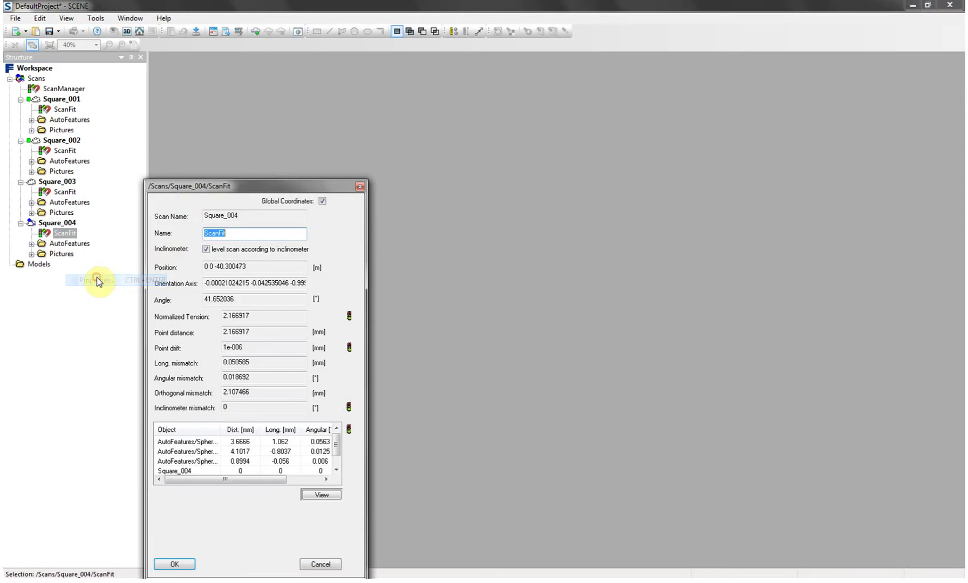
pyautogui.moveTo(193, 188); pyautogui.dragTo(247, 96)
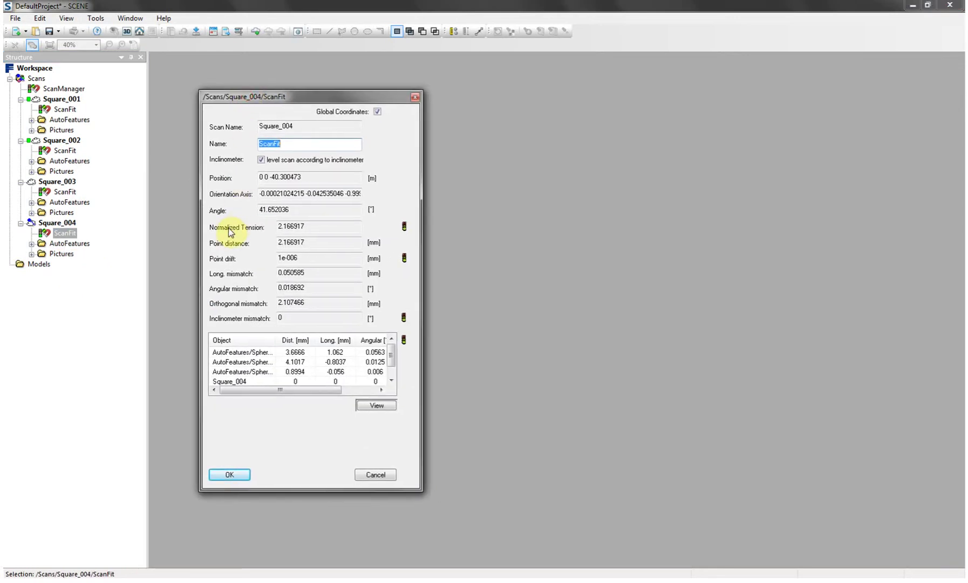
pyautogui.moveTo(309, 224); pyautogui.dragTo(281, 227)
pyautogui.click(230, 477)
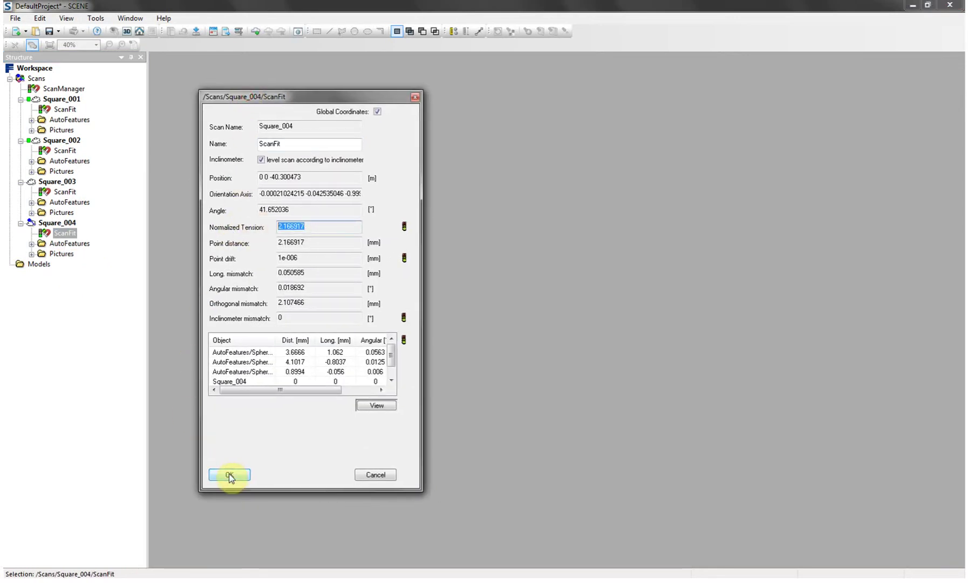
pyautogui.click(230, 475)
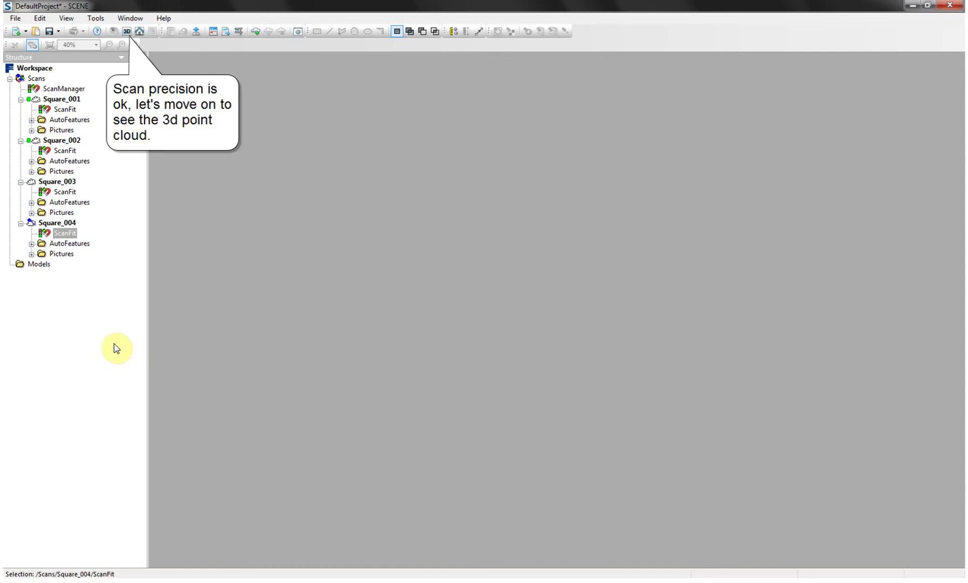
# - Open a 3D view of the whole workspace and orbit to look down into the courtyard
pyautogui.click(100, 338)
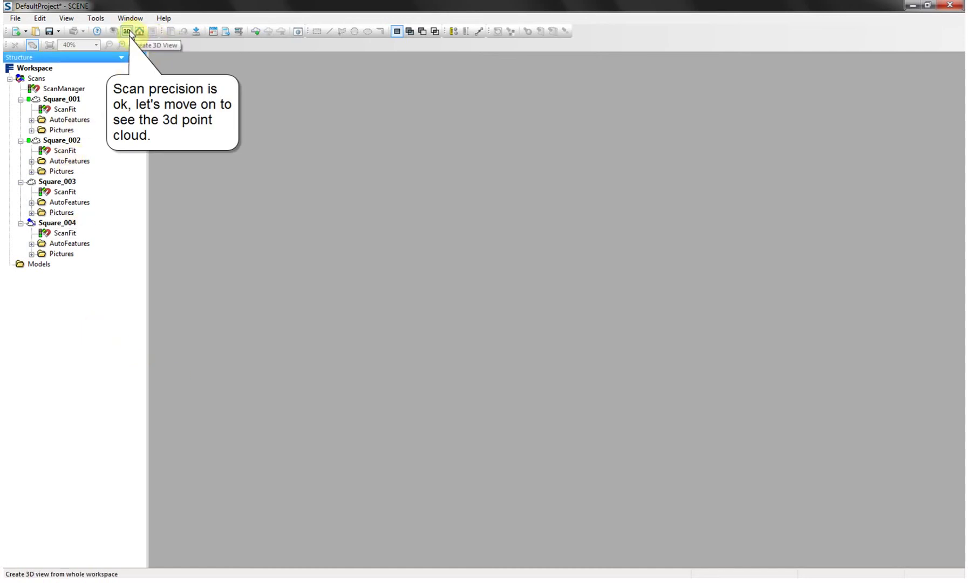
pyautogui.click(127, 31)
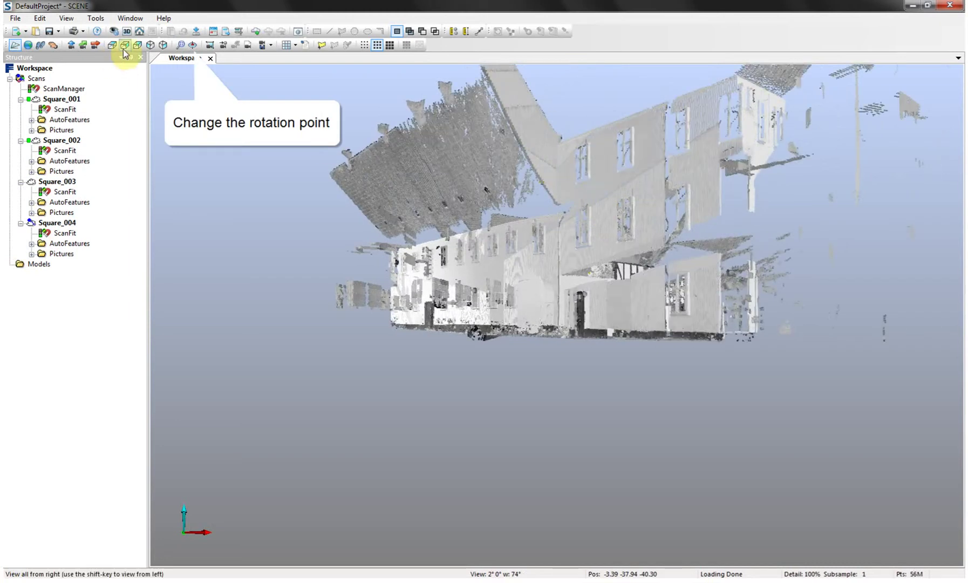
pyautogui.click(193, 45)
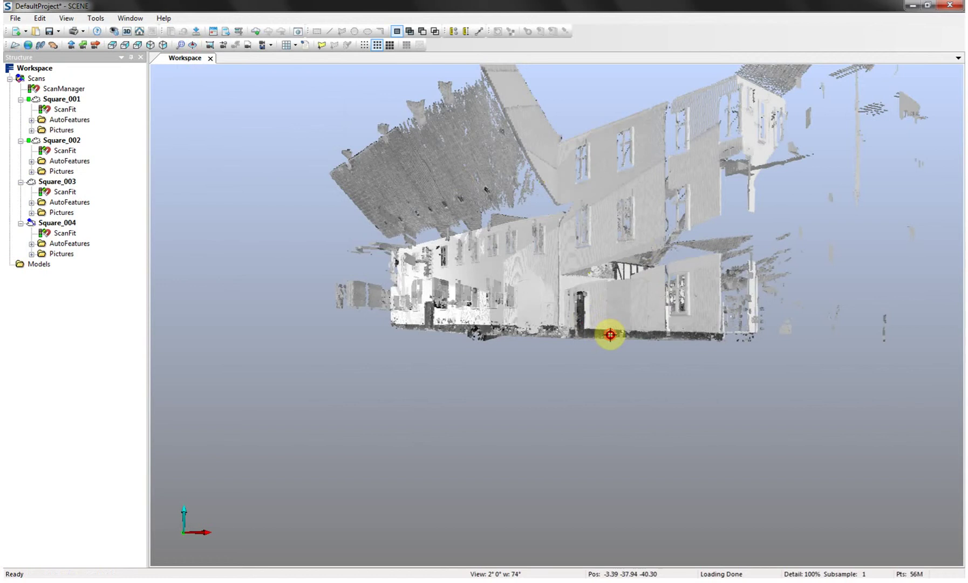
pyautogui.moveTo(610, 335); pyautogui.dragTo(451, 415)
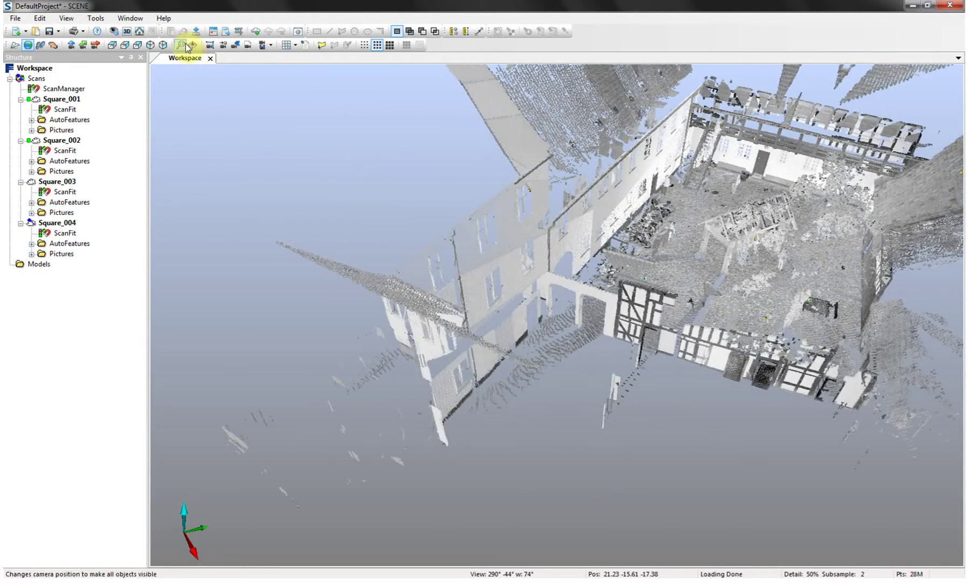
# - Set the rotation centre on the courtyard floor and orbit, pan and zoom toward the gazebo
pyautogui.click(186, 46)
pyautogui.click(718, 269)
pyautogui.moveTo(716, 262)
pyautogui.mouseDown()
pyautogui.moveTo(716, 253)
pyautogui.moveTo(761, 270)
pyautogui.moveTo(690, 249)
pyautogui.moveTo(732, 261)
pyautogui.mouseUp()
pyautogui.moveTo(731, 256); pyautogui.dragTo(519, 331, button='middle')
pyautogui.scroll(6, 519, 332)
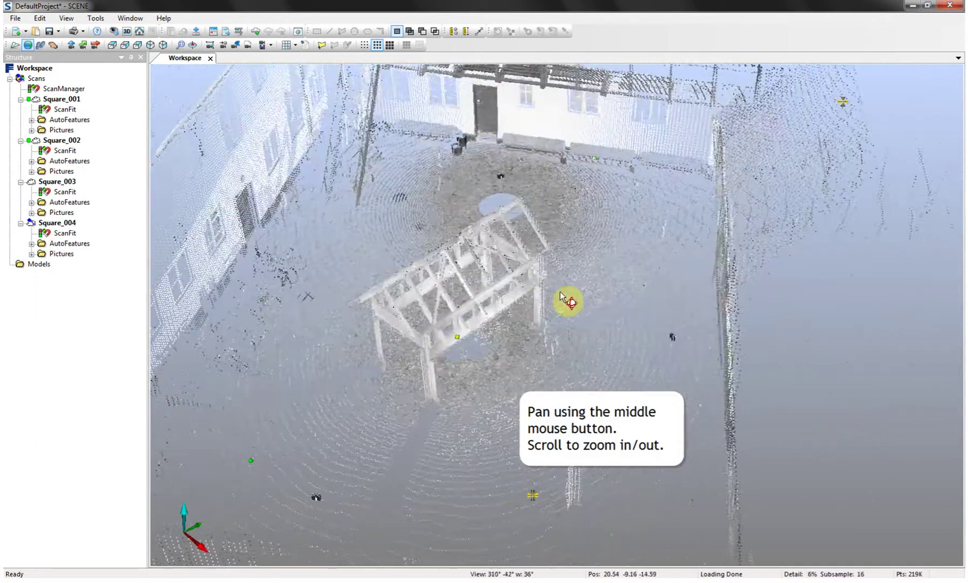
pyautogui.moveTo(562, 293); pyautogui.dragTo(517, 276)
pyautogui.moveTo(518, 274); pyautogui.dragTo(510, 271, button='middle')
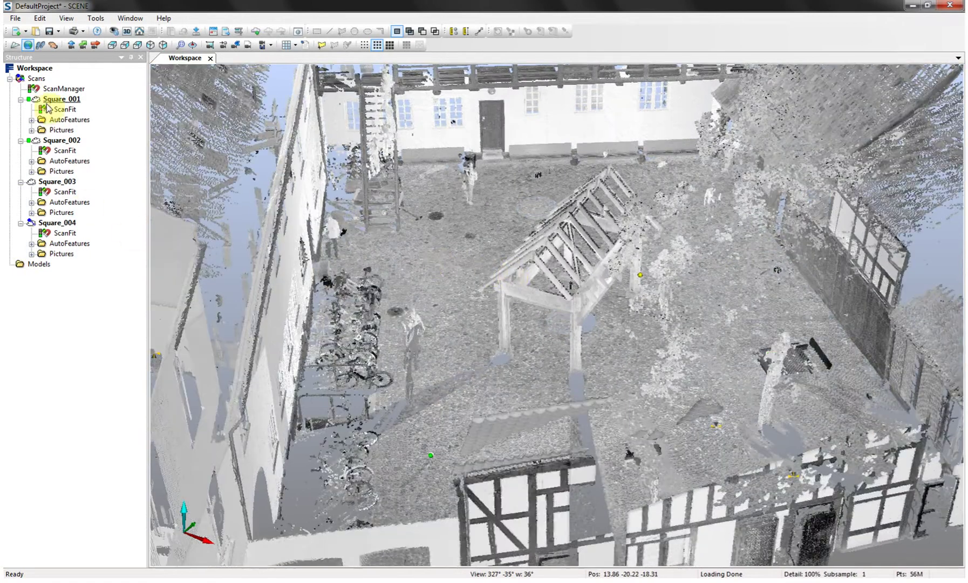
pyautogui.click(63, 101)
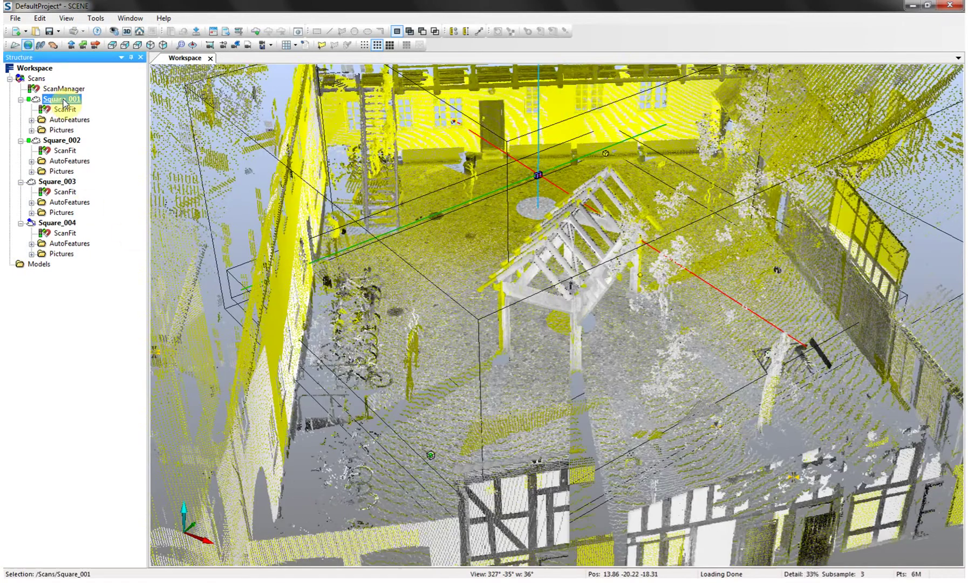
# - Locate Square_001 in the 3D view, then orbit and zoom to face the gazebo
pyautogui.rightClick(64, 103)
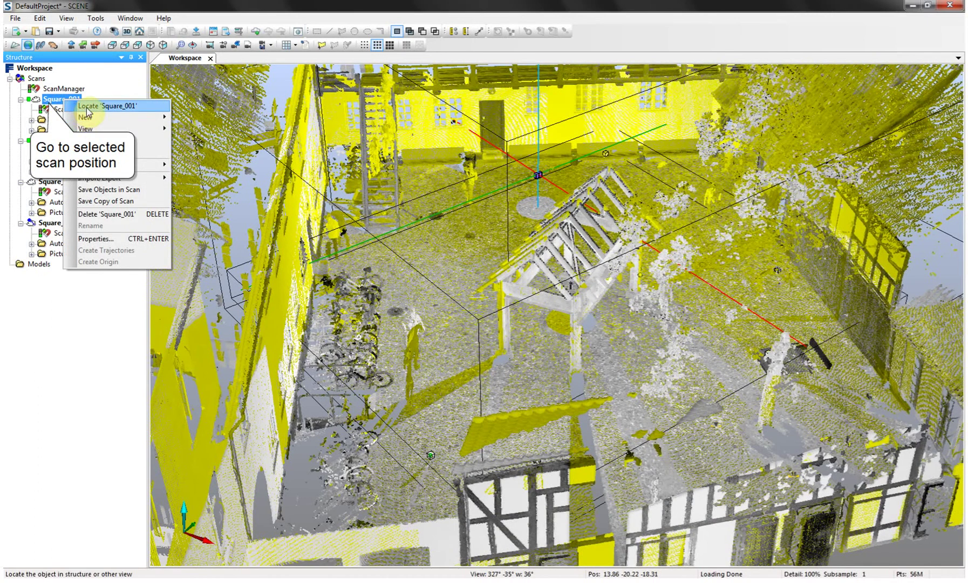
pyautogui.click(86, 108)
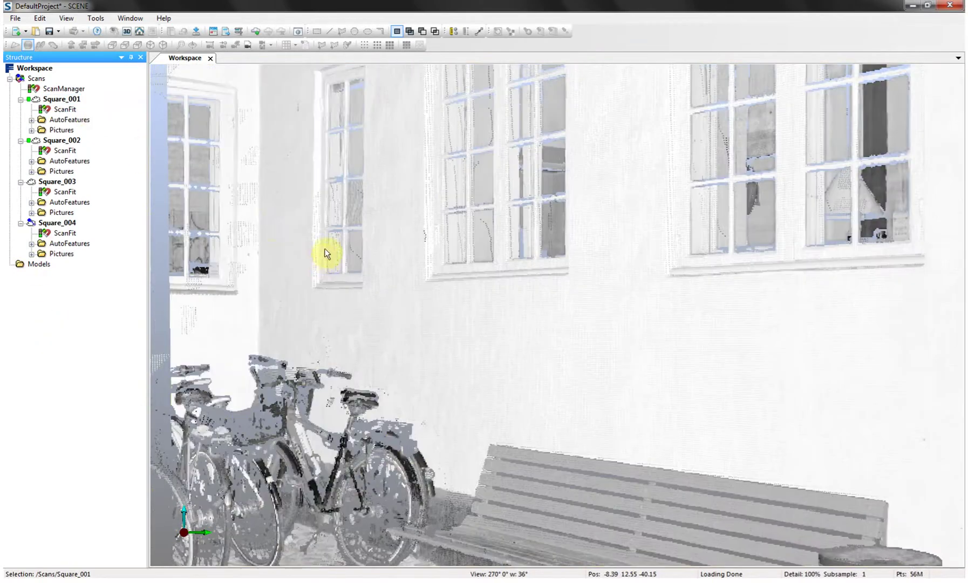
pyautogui.moveTo(286, 227); pyautogui.dragTo(421, 241)
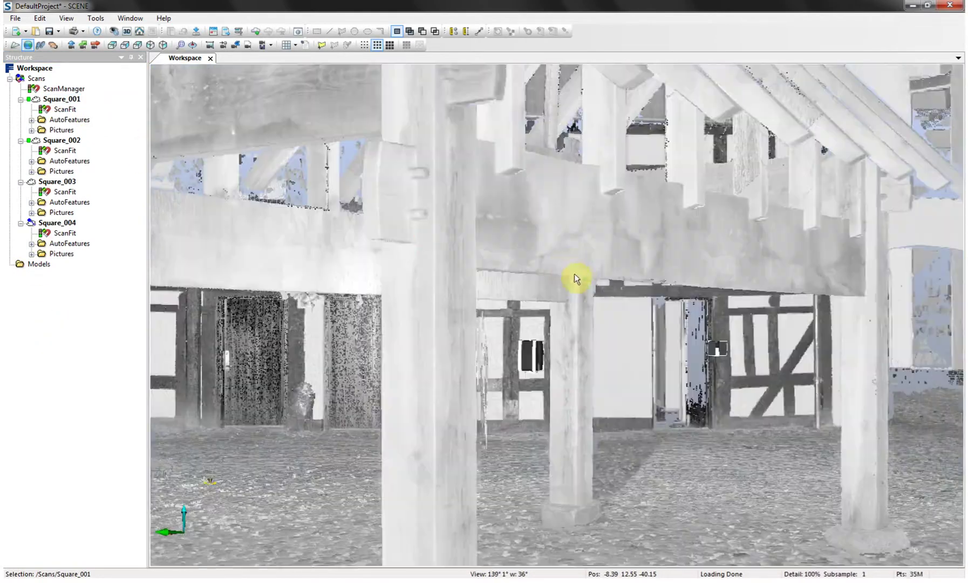
pyautogui.scroll(-5, 574, 273)
pyautogui.scroll(-6, 573, 274)
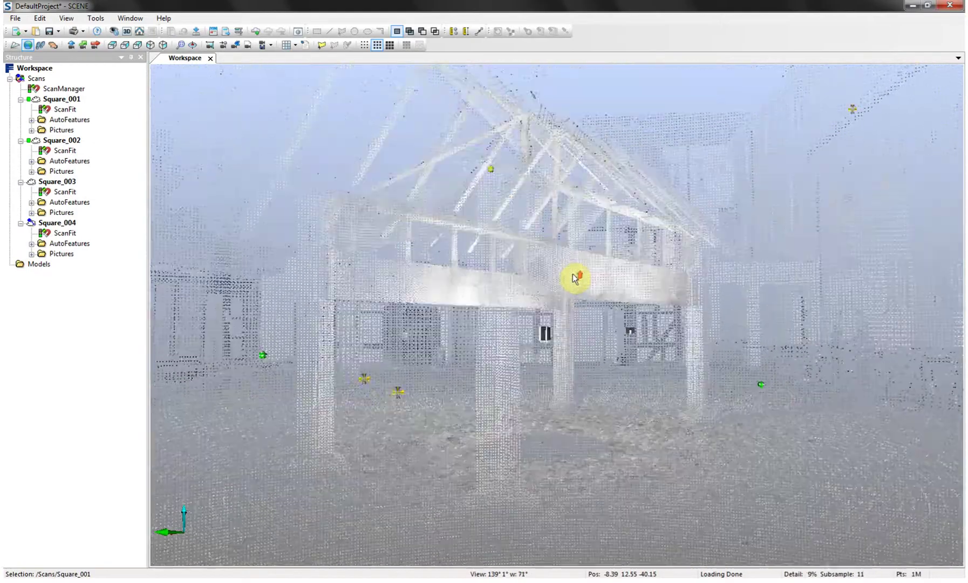
pyautogui.moveTo(533, 298); pyautogui.dragTo(478, 280)
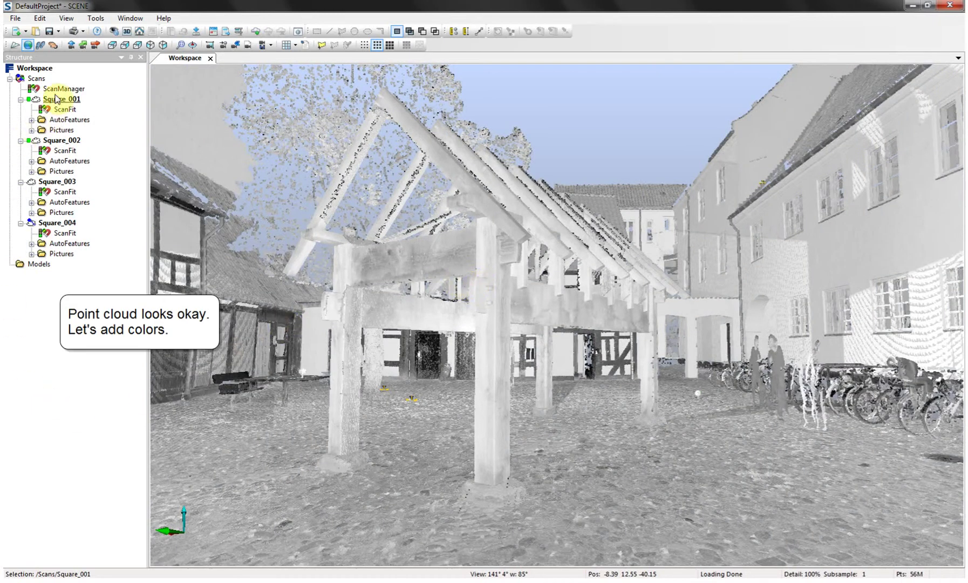
# - Run Apply Pictures on all four scans to colour the timber shelter and courtyard buildings
pyautogui.rightClick(37, 79)
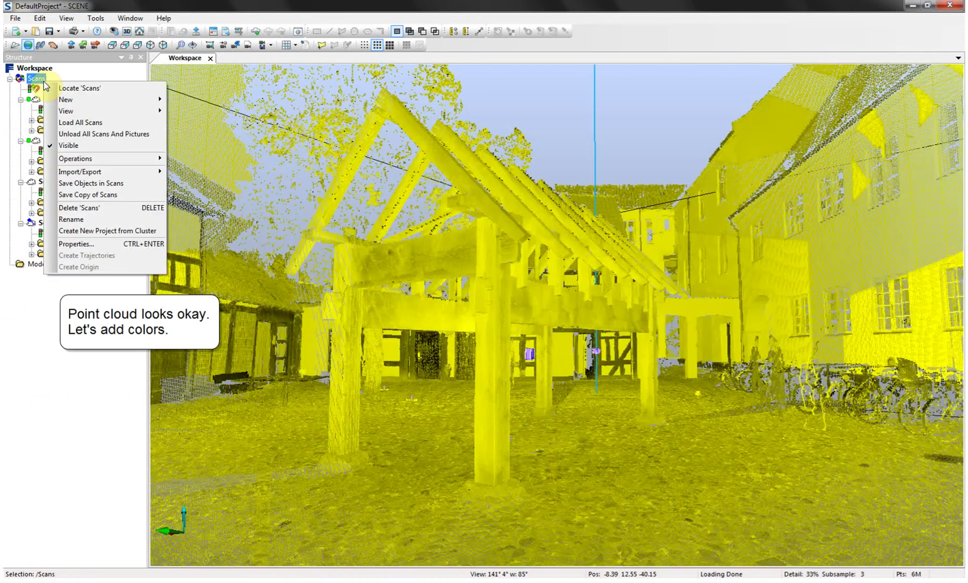
pyautogui.moveTo(79, 158)
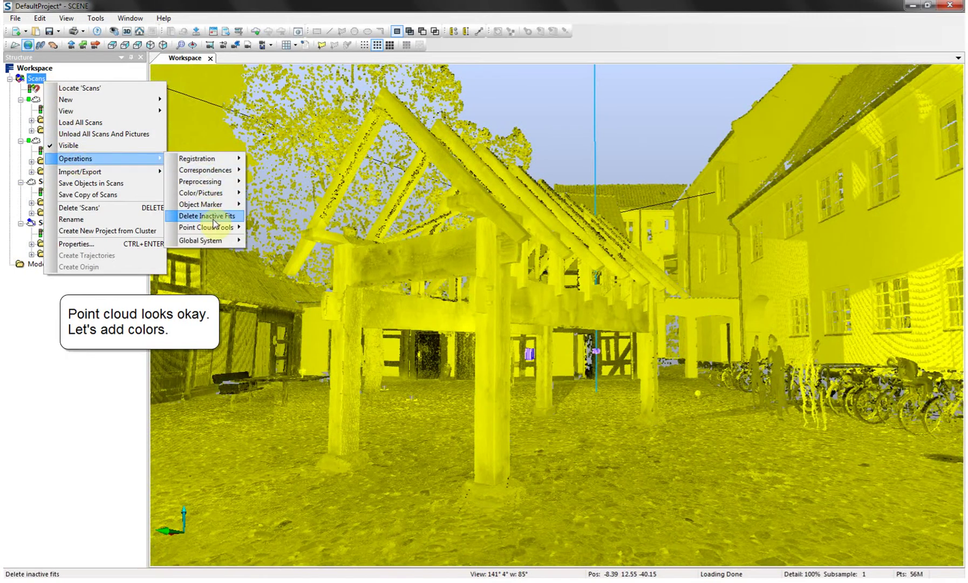
pyautogui.moveTo(218, 195)
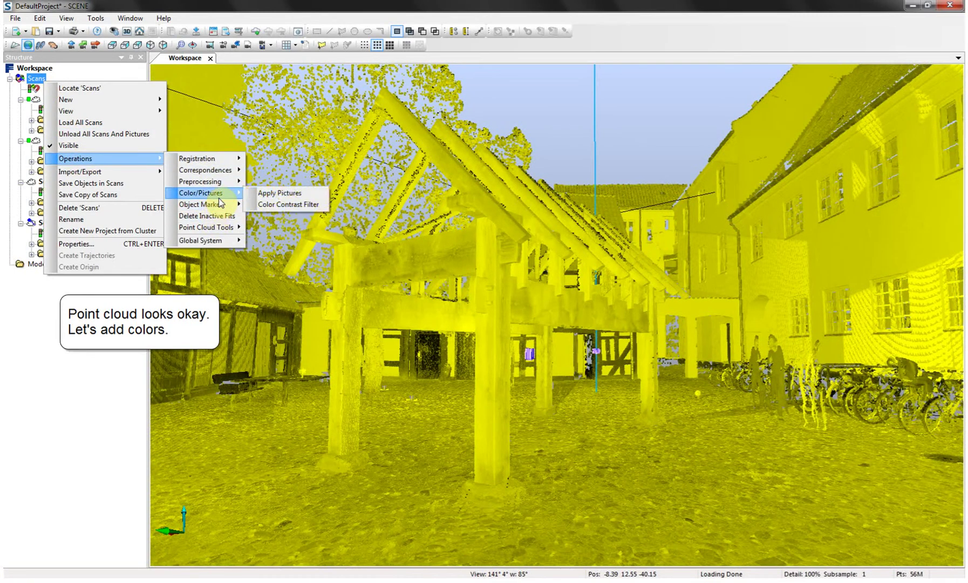
pyautogui.click(315, 199)
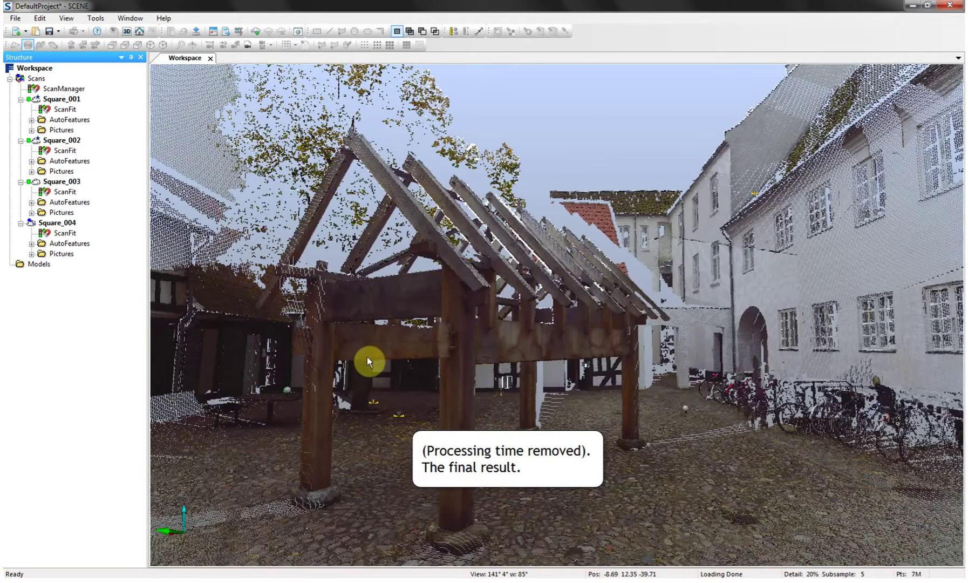
pyautogui.moveTo(364, 359); pyautogui.dragTo(367, 378)
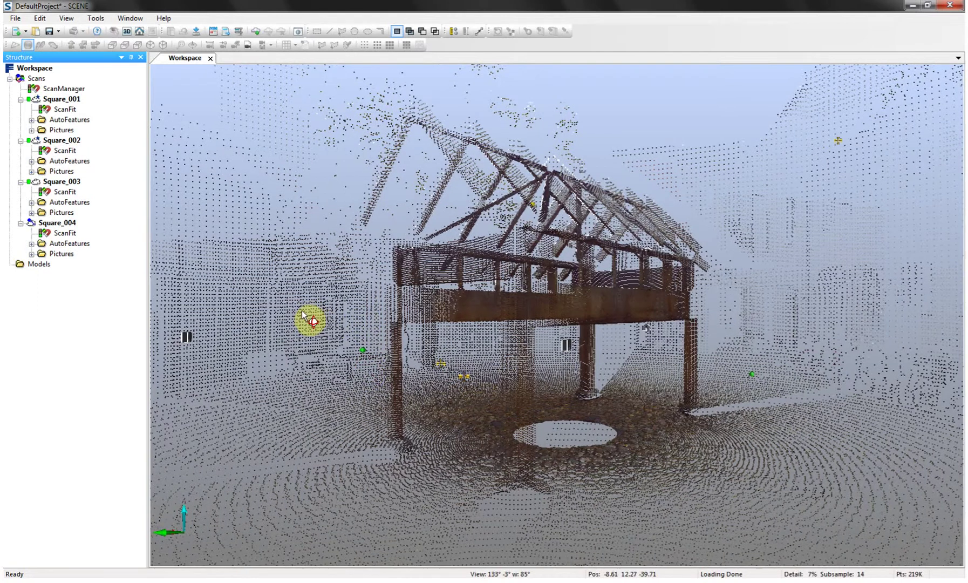